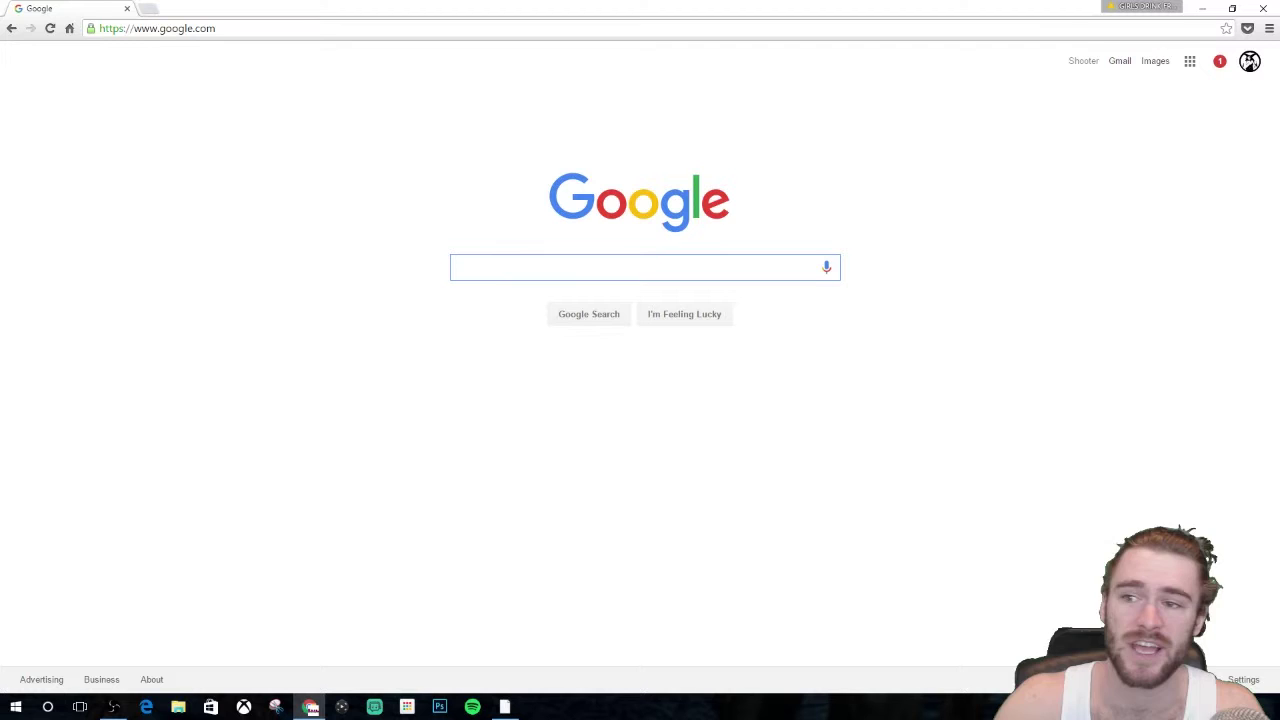
# - Leave Twitter and load the twitch.tv homepage using the 'twit' and 'twitch.tv' addresses
pyautogui.click(283, 28)
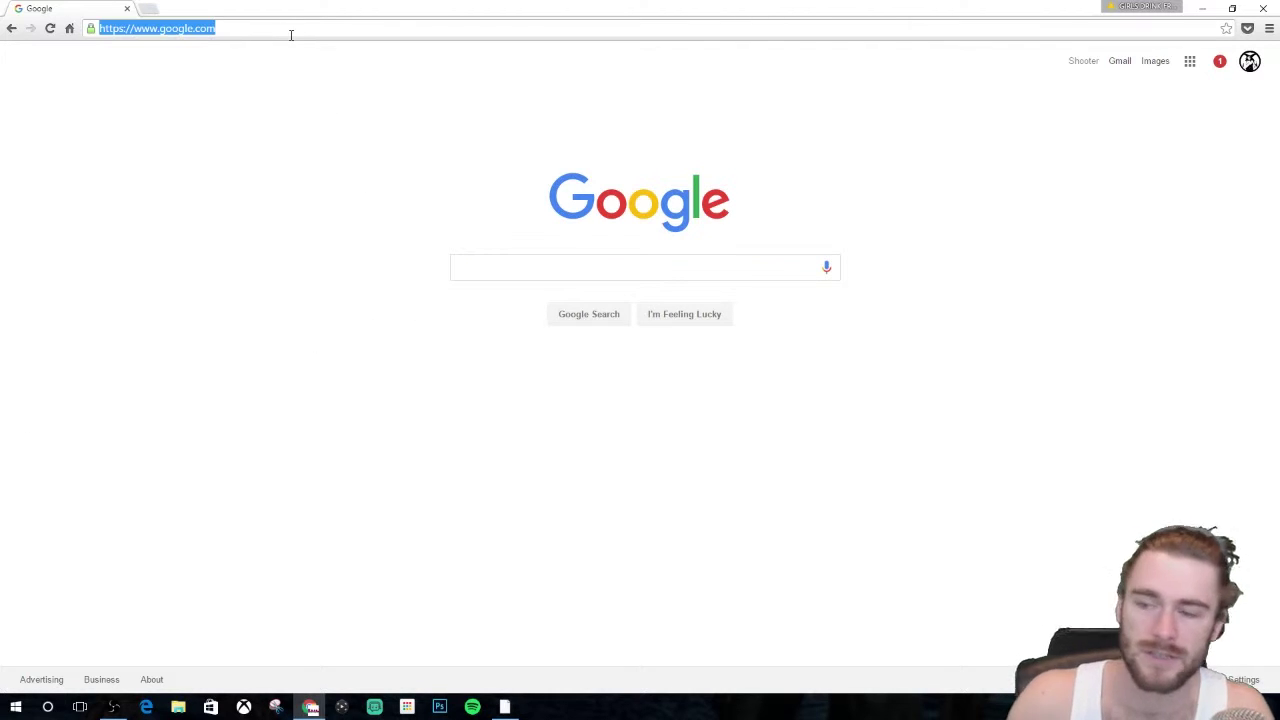
pyautogui.write('twit')
pyautogui.press('Return')
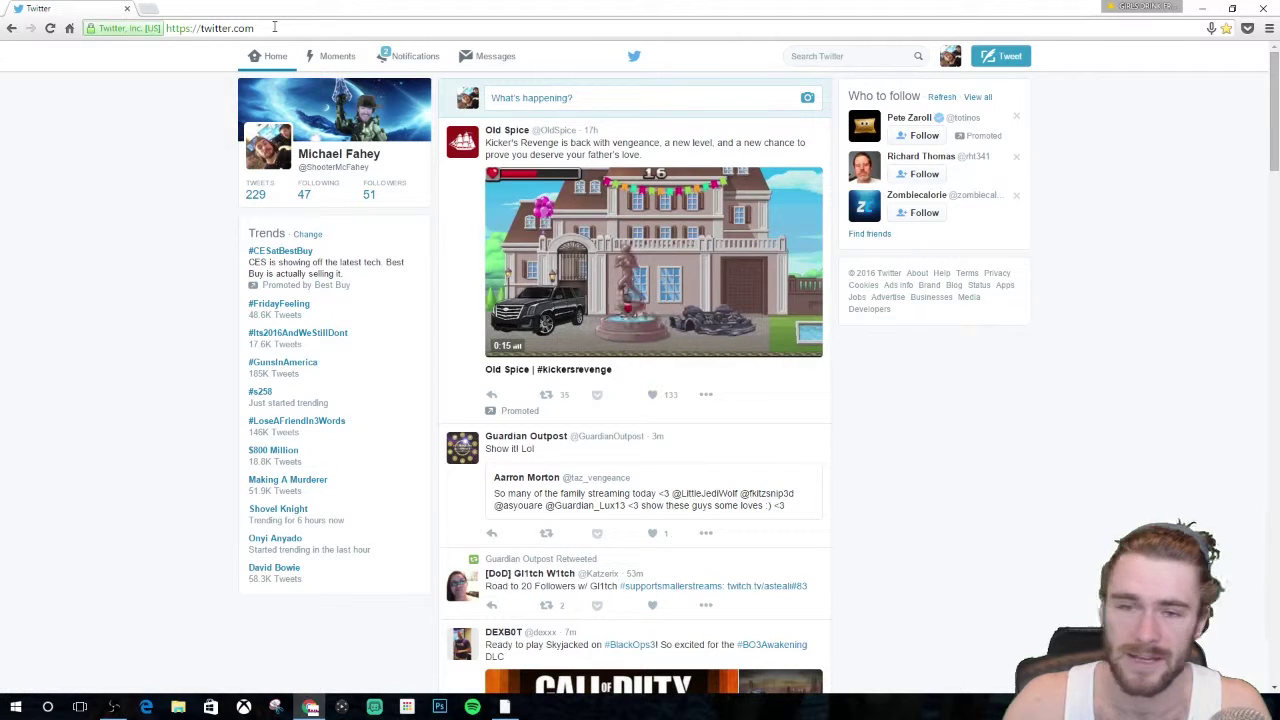
pyautogui.click(276, 28)
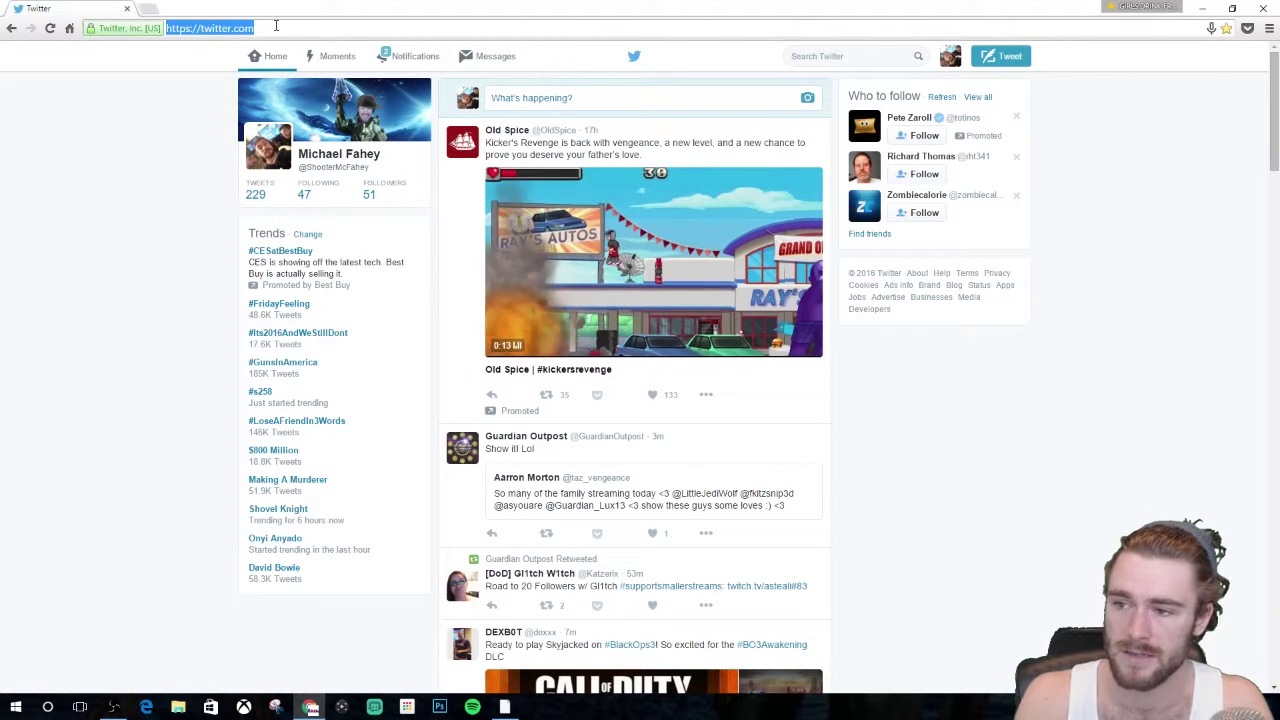
pyautogui.write('twitch.tv')
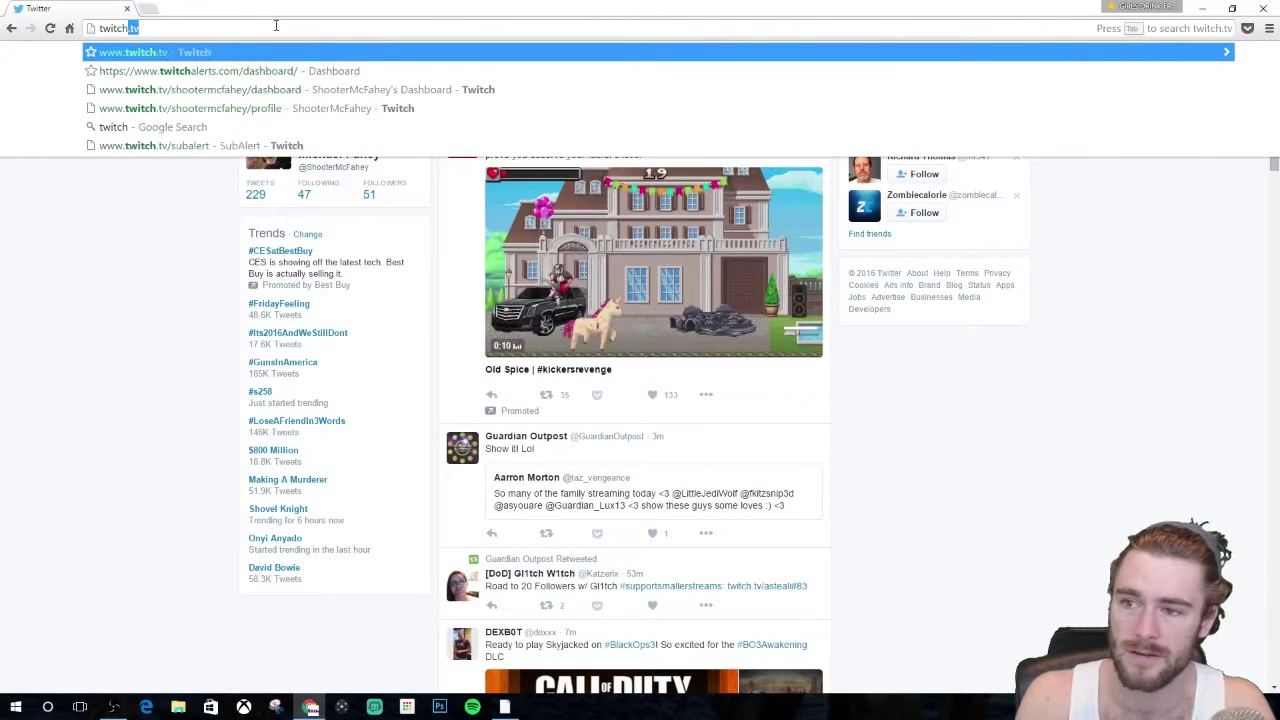
pyautogui.press('Return')
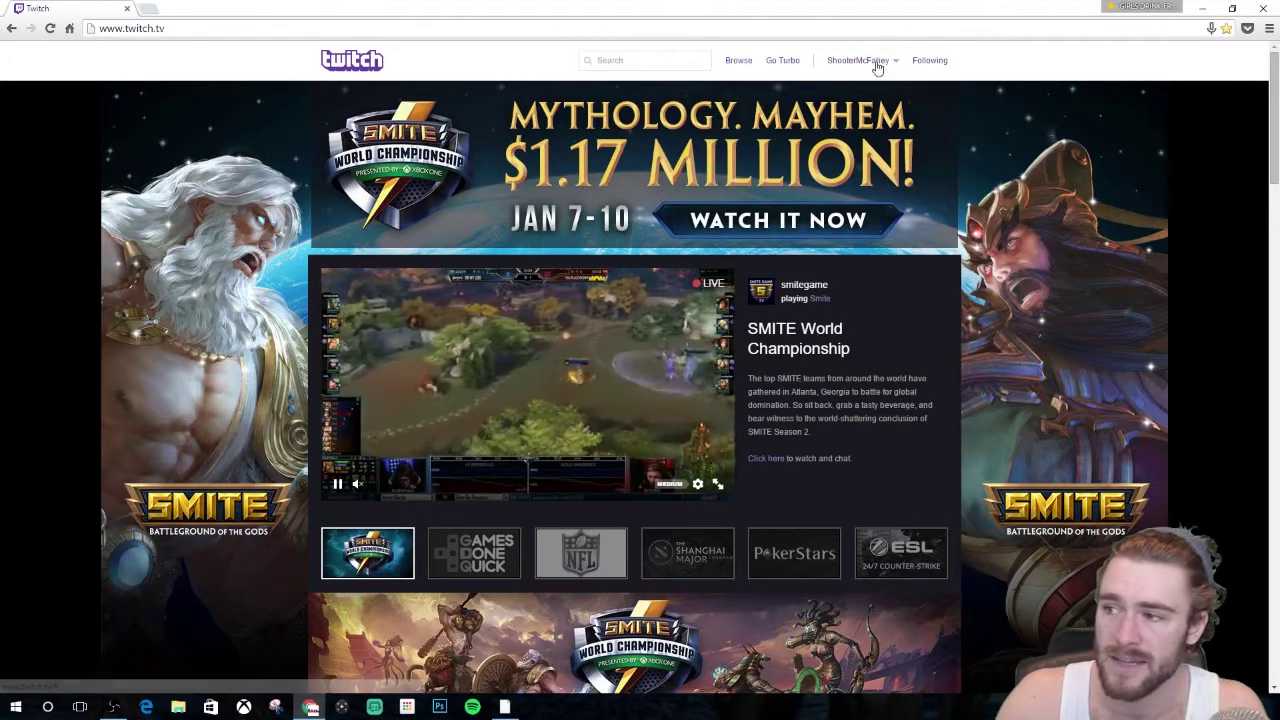
# - Open Settings from the username dropdown to reach the Channel & Videos options
pyautogui.click(876, 64)
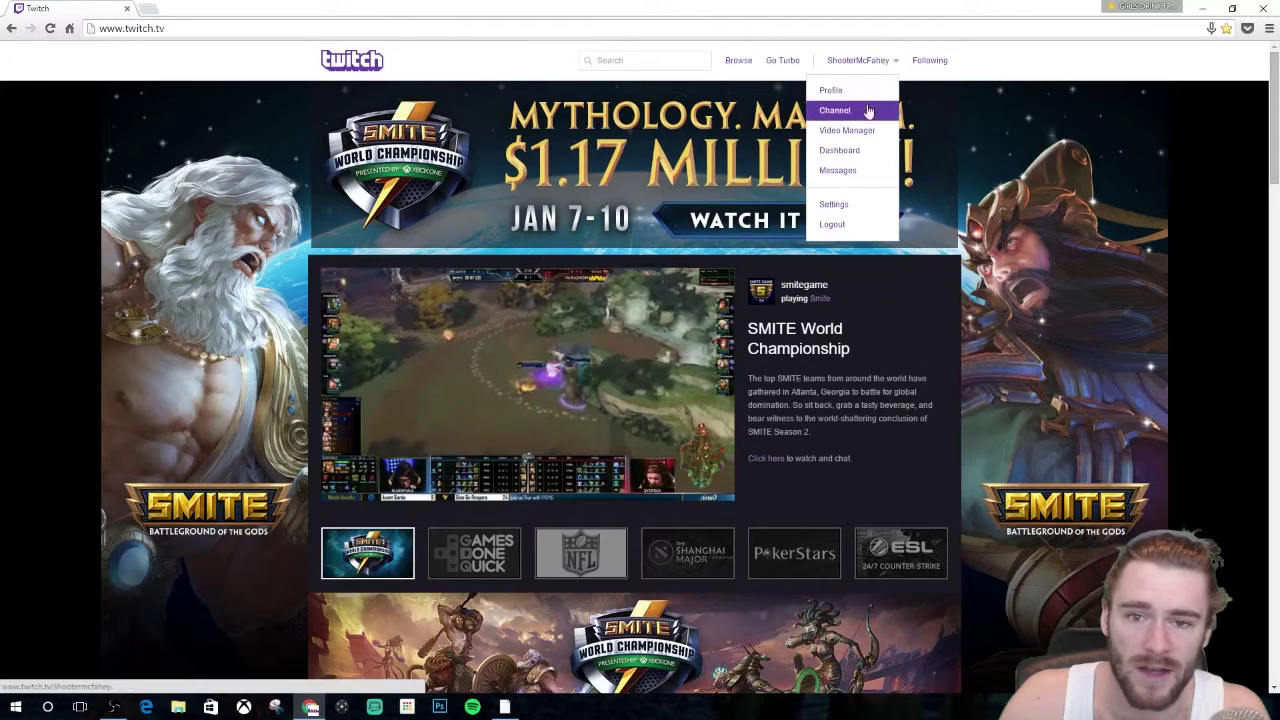
pyautogui.click(849, 206)
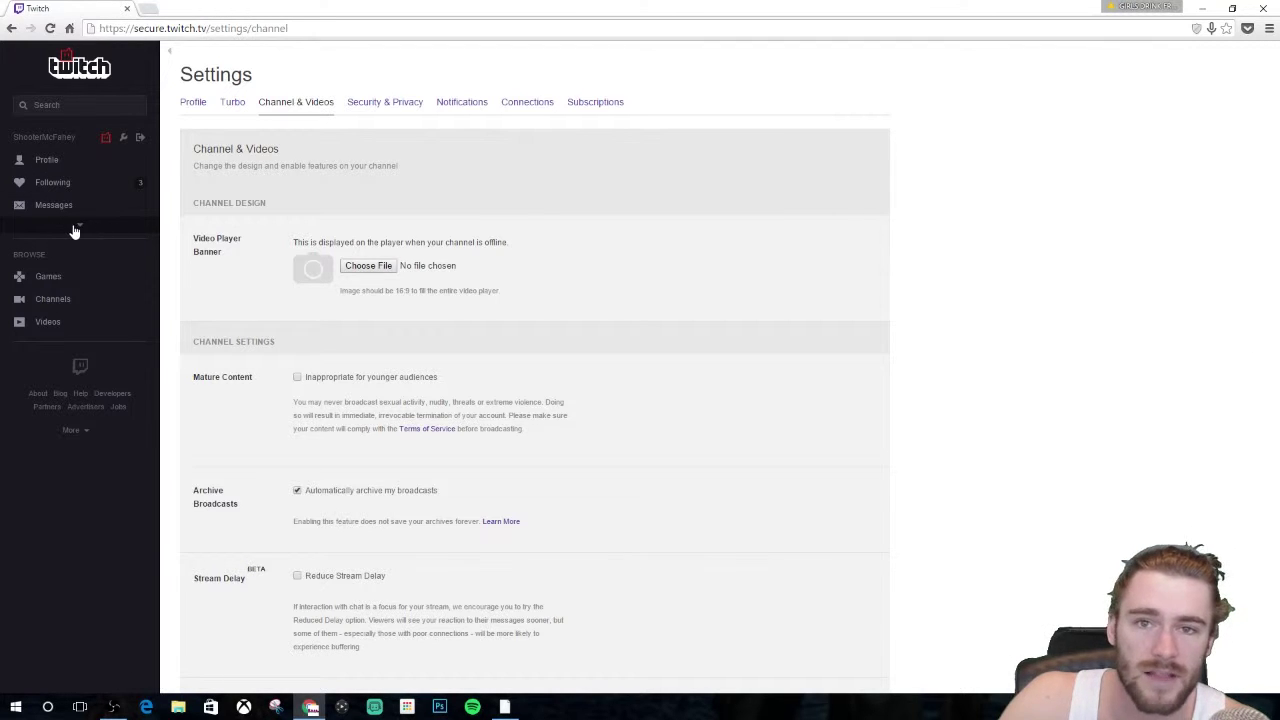
# - Collapse and re-expand the sidebar, return to the homepage, and show the account menu
pyautogui.click(85, 230)
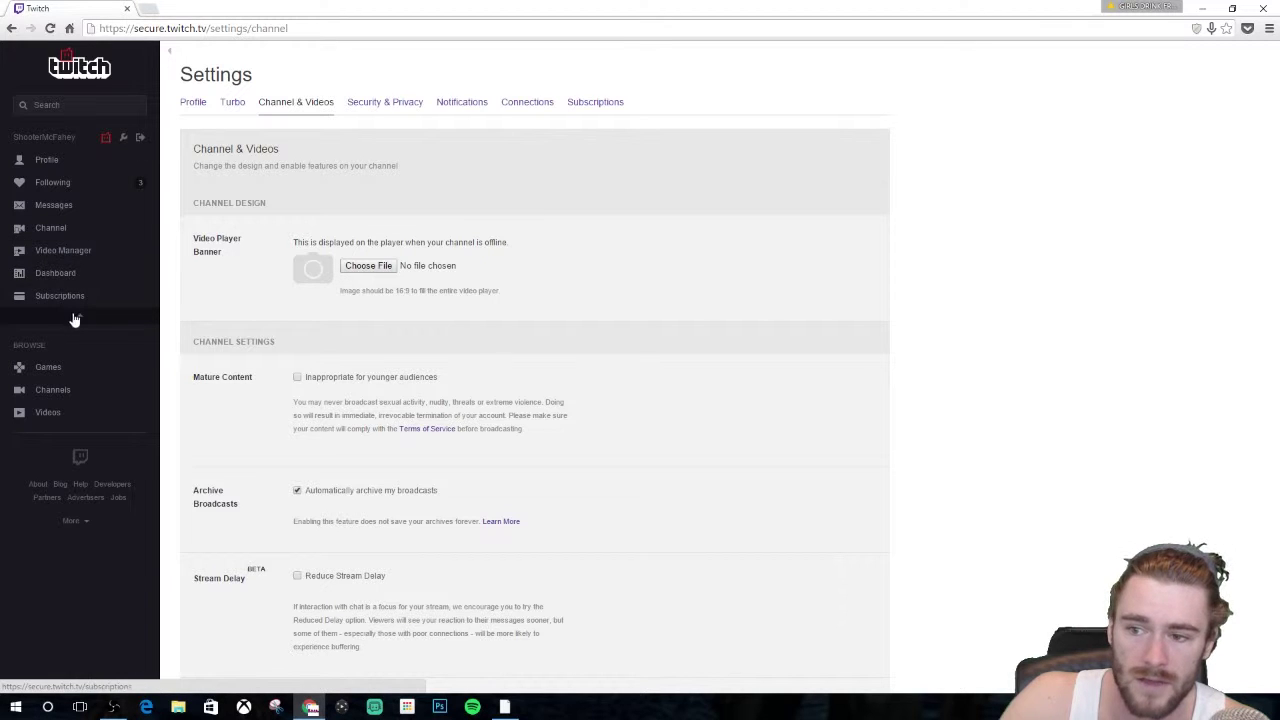
pyautogui.click(172, 56)
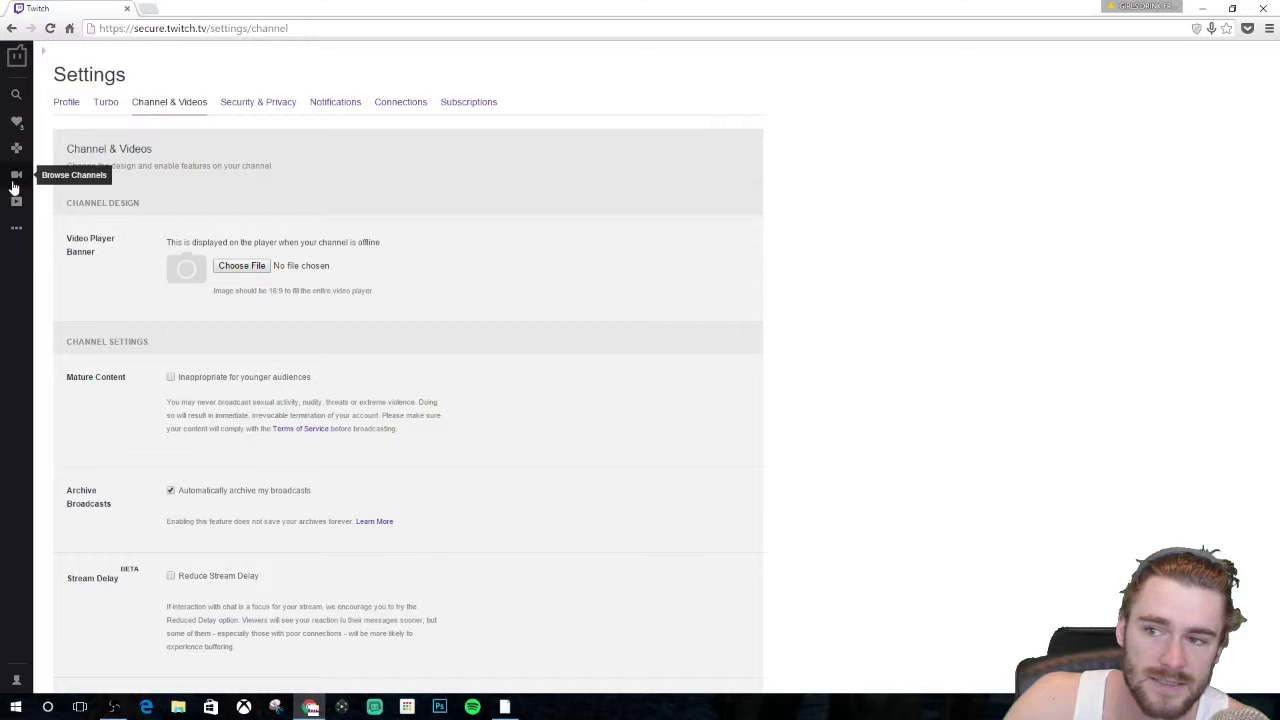
pyautogui.click(44, 56)
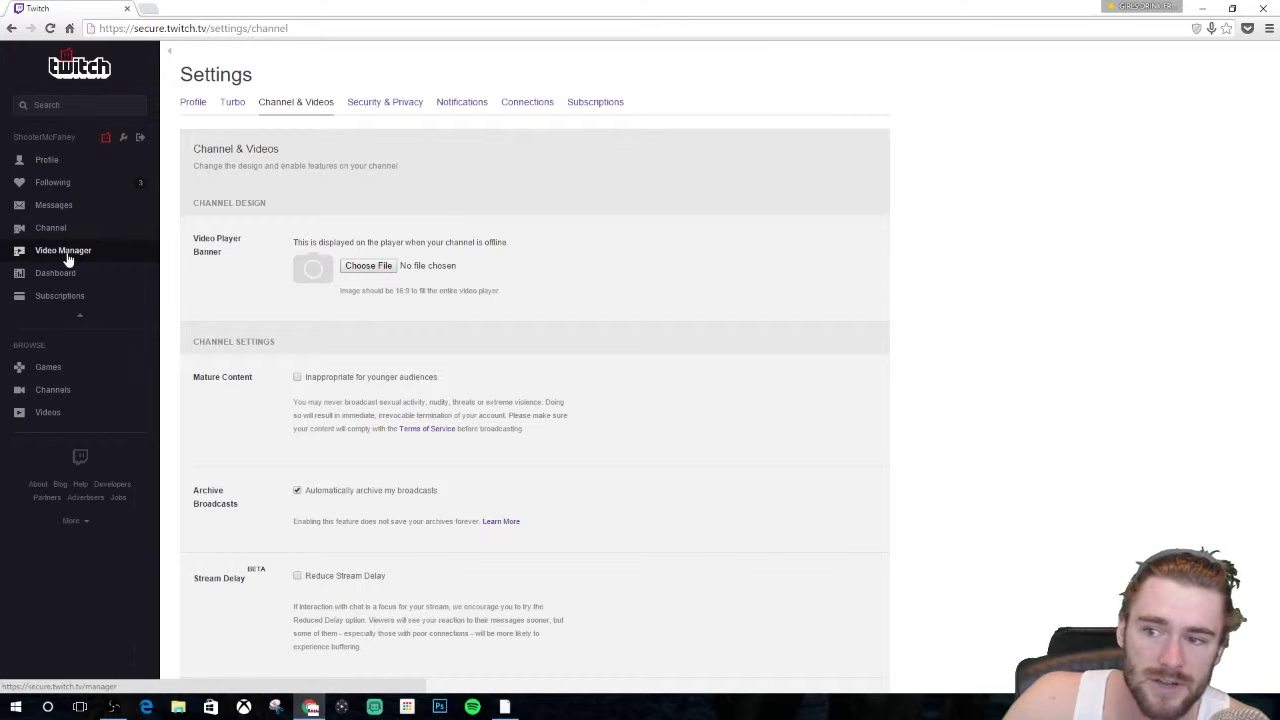
pyautogui.click(85, 76)
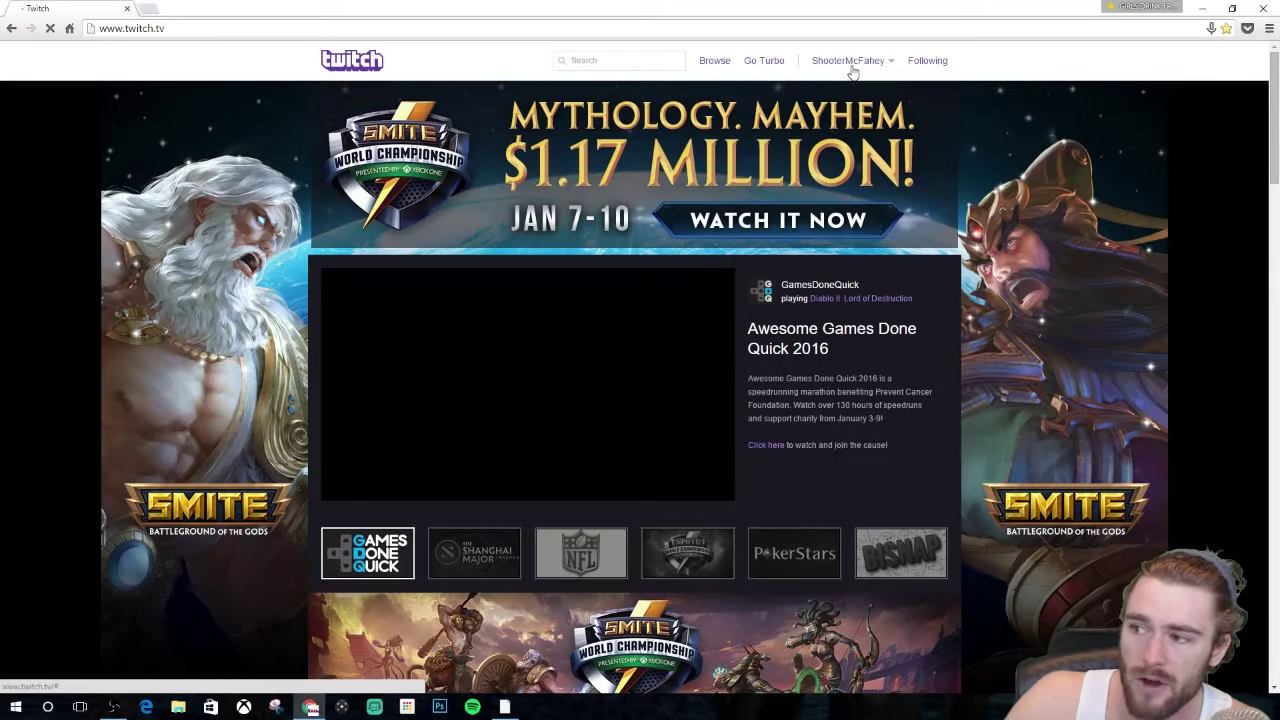
pyautogui.click(857, 60)
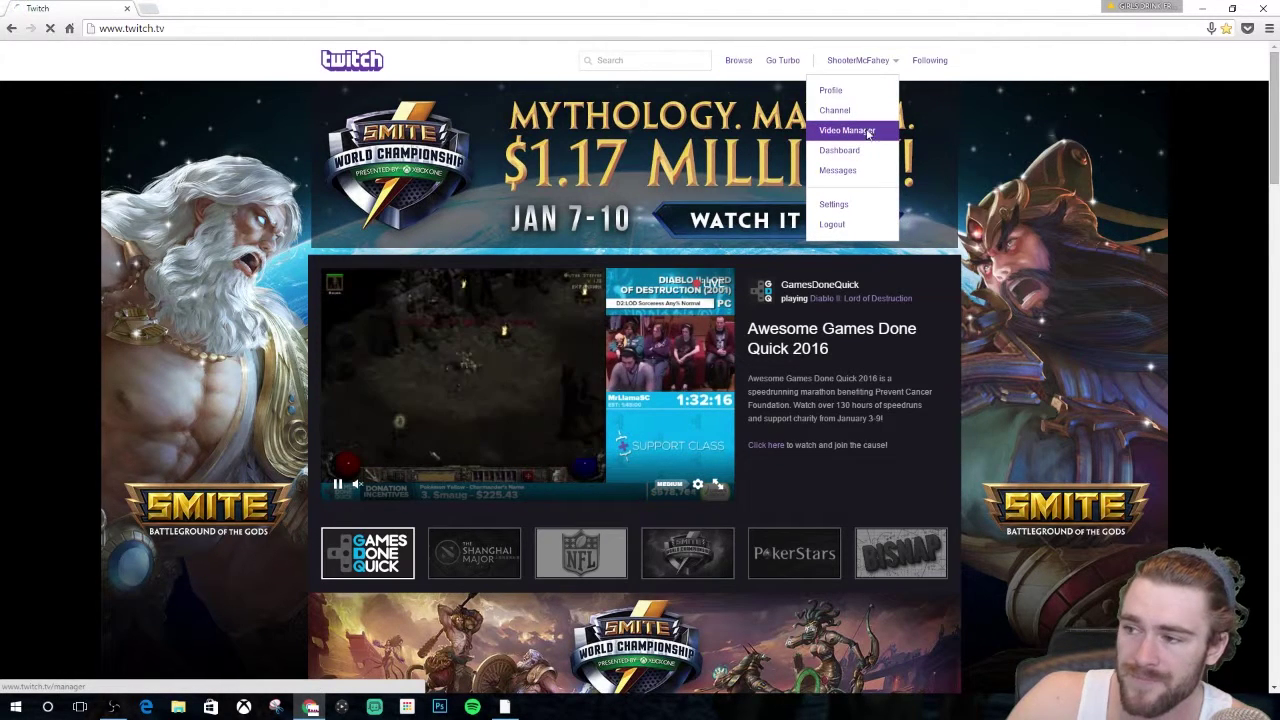
# - Open Video Manager's past broadcasts and show More options for the newest broadcast
pyautogui.click(866, 132)
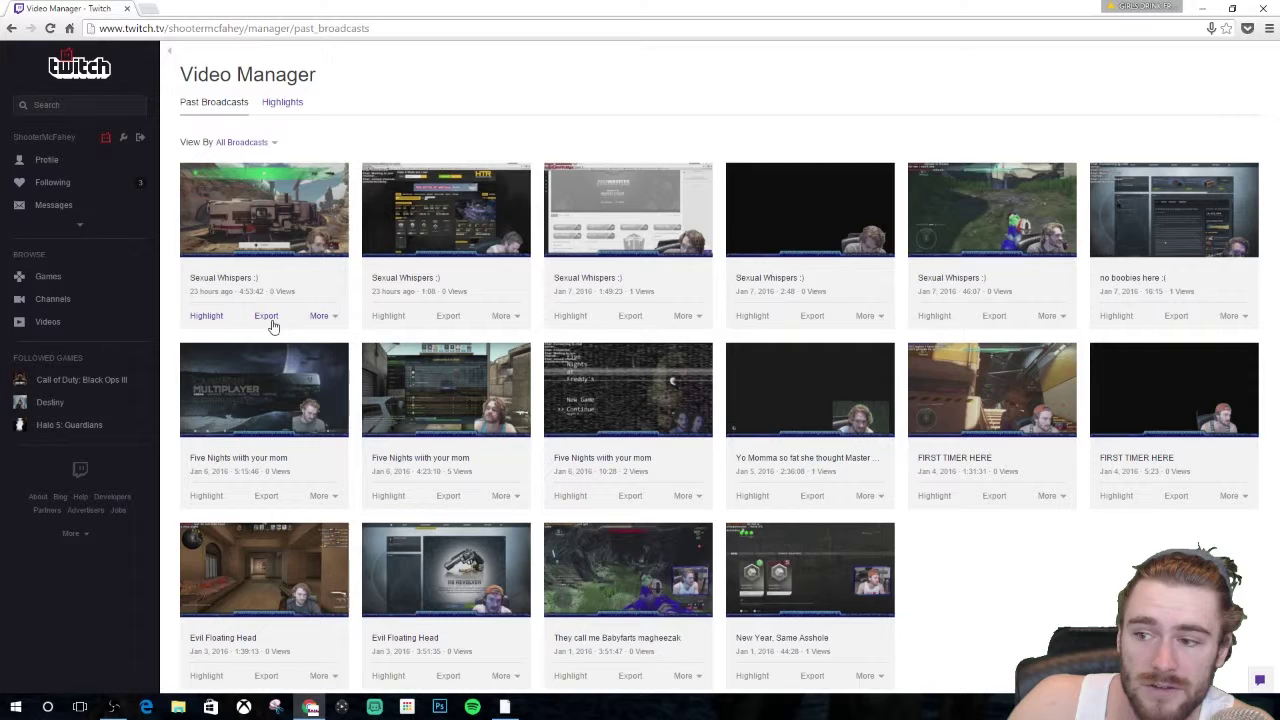
pyautogui.click(326, 318)
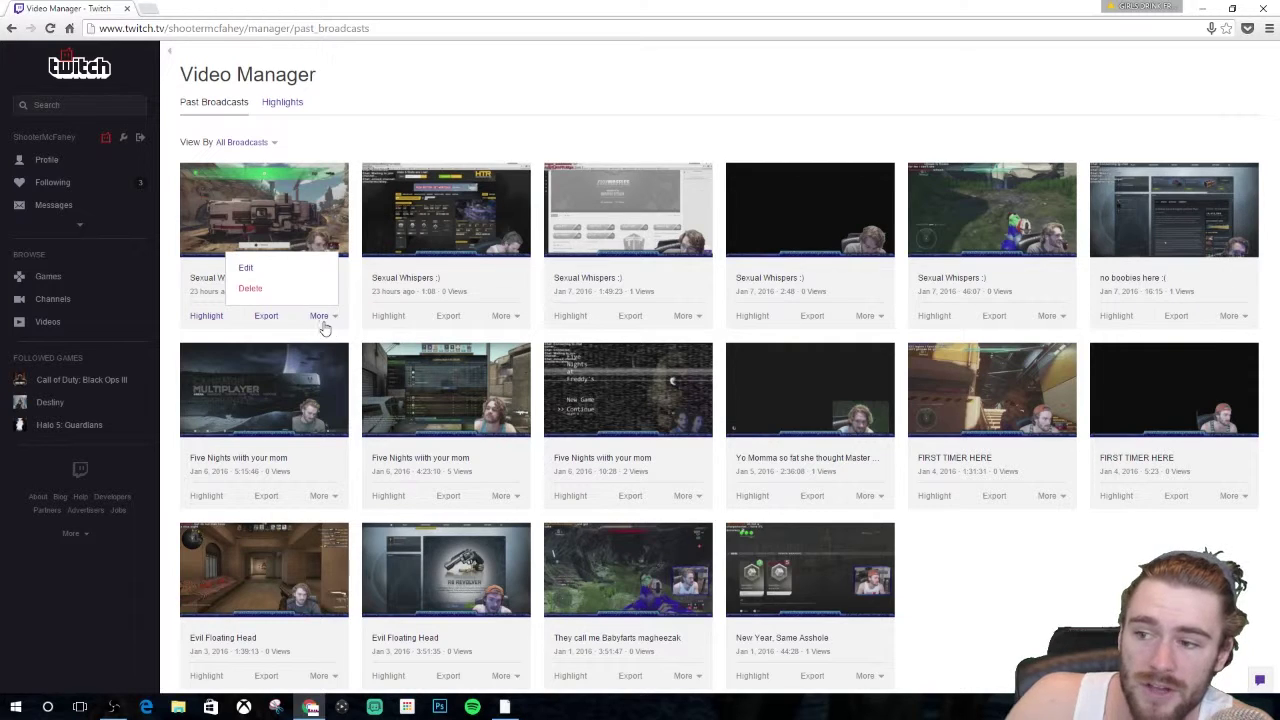
pyautogui.click(248, 268)
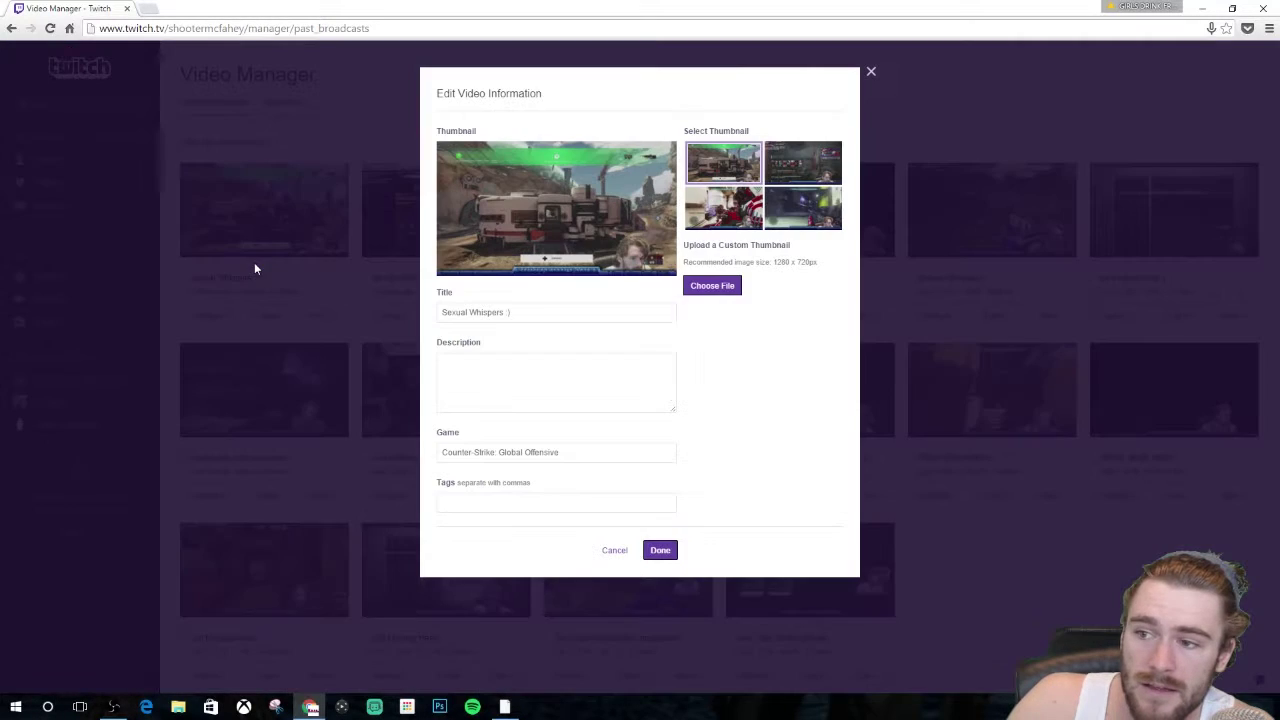
pyautogui.click(545, 310)
pyautogui.moveTo(578, 458); pyautogui.dragTo(350, 461)
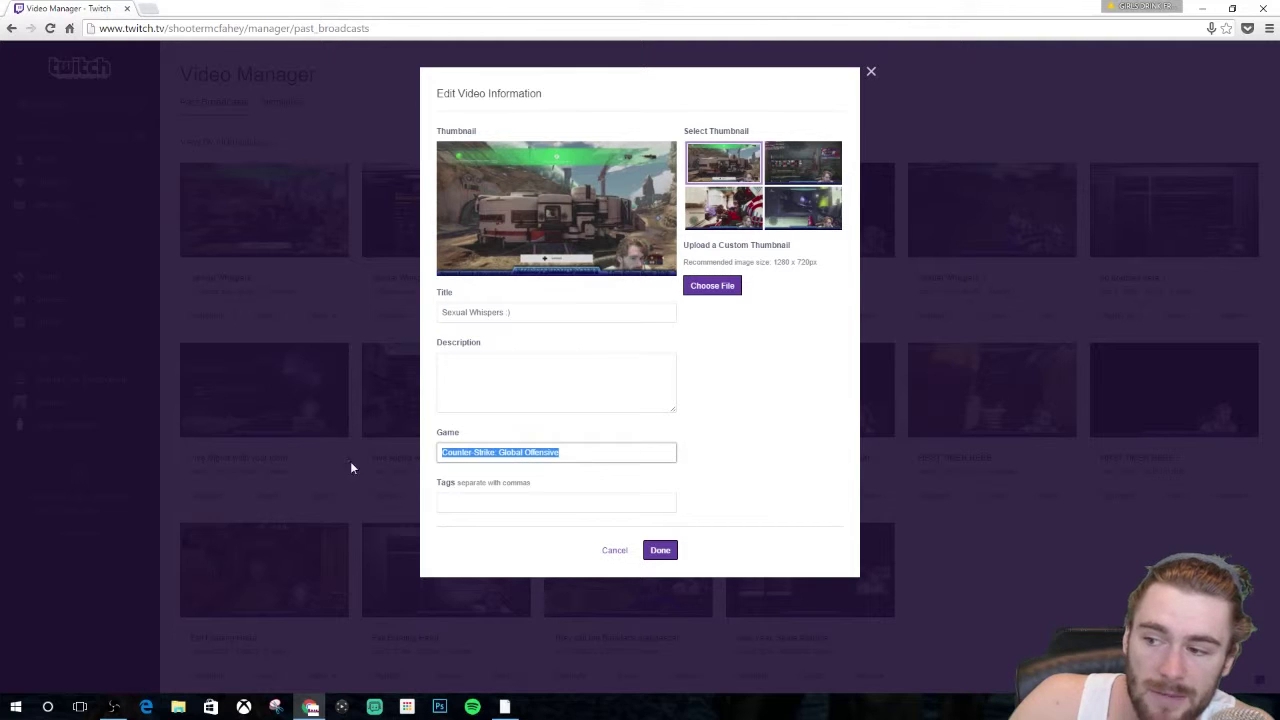
pyautogui.click(571, 357)
pyautogui.click(528, 502)
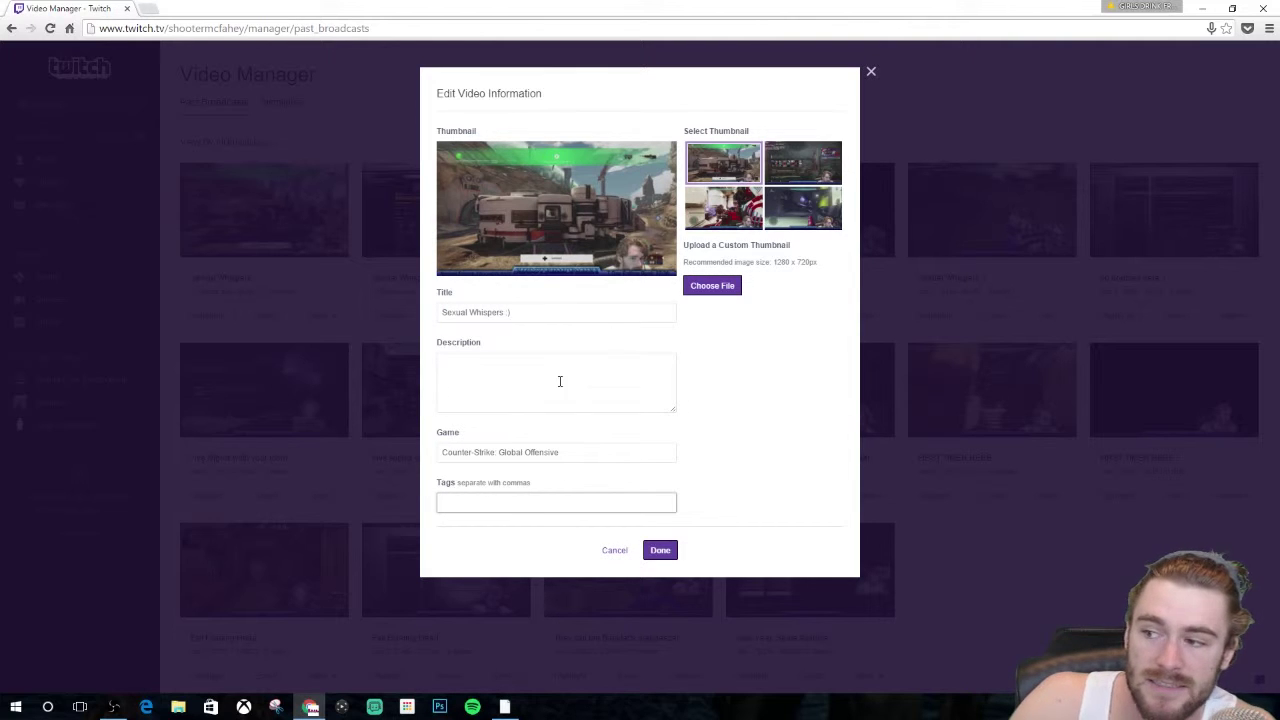
pyautogui.click(614, 551)
pyautogui.moveTo(186, 282); pyautogui.dragTo(249, 282)
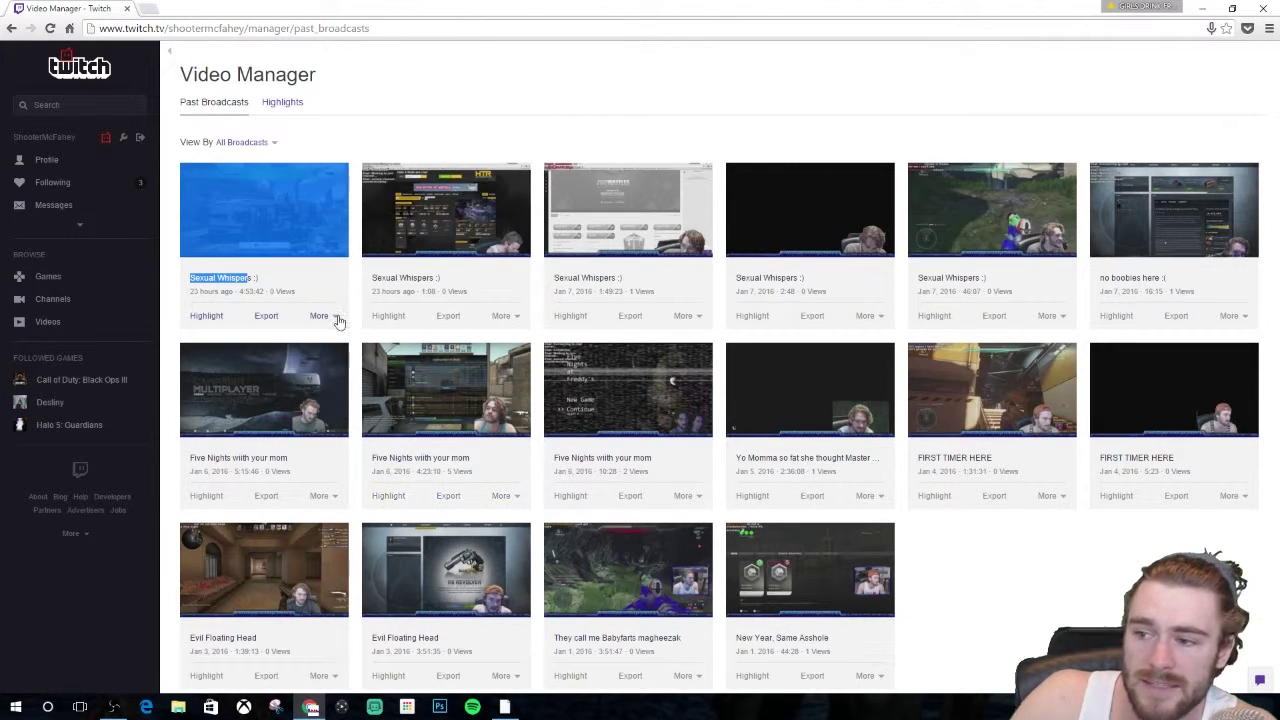
# - Start a highlight from the newest broadcast and select its start and end time fields
pyautogui.click(352, 142)
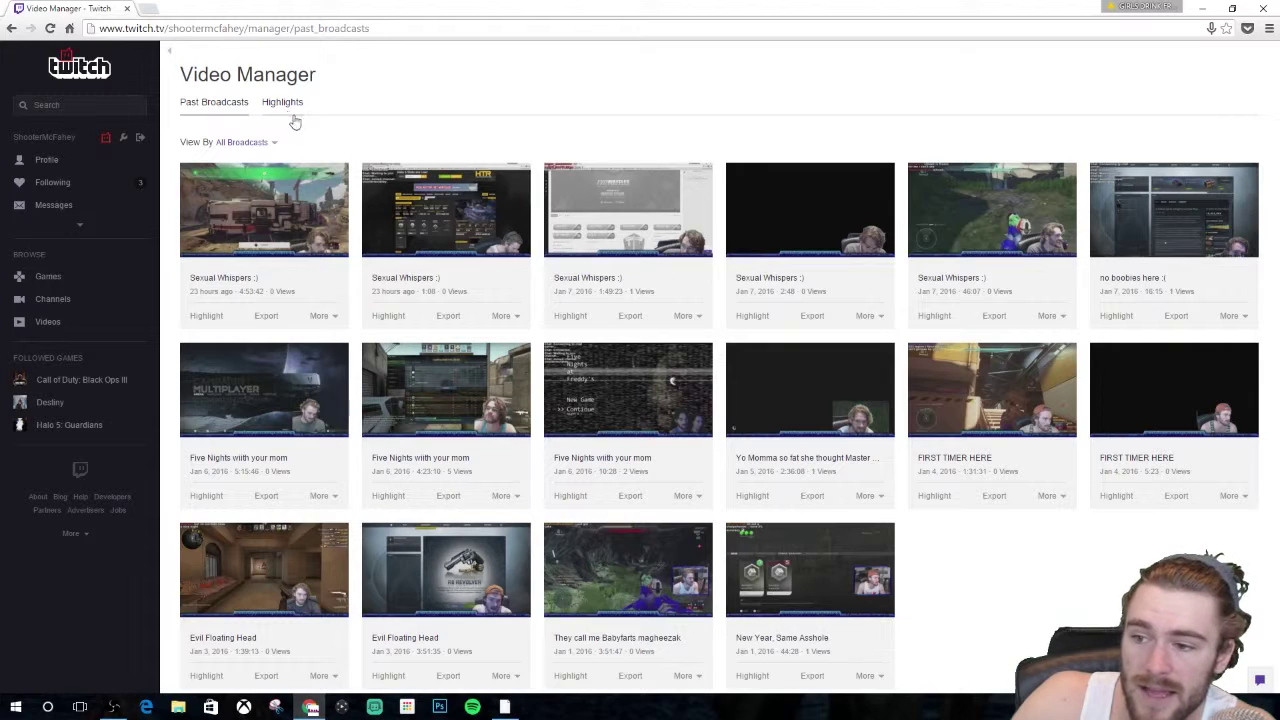
pyautogui.click(207, 316)
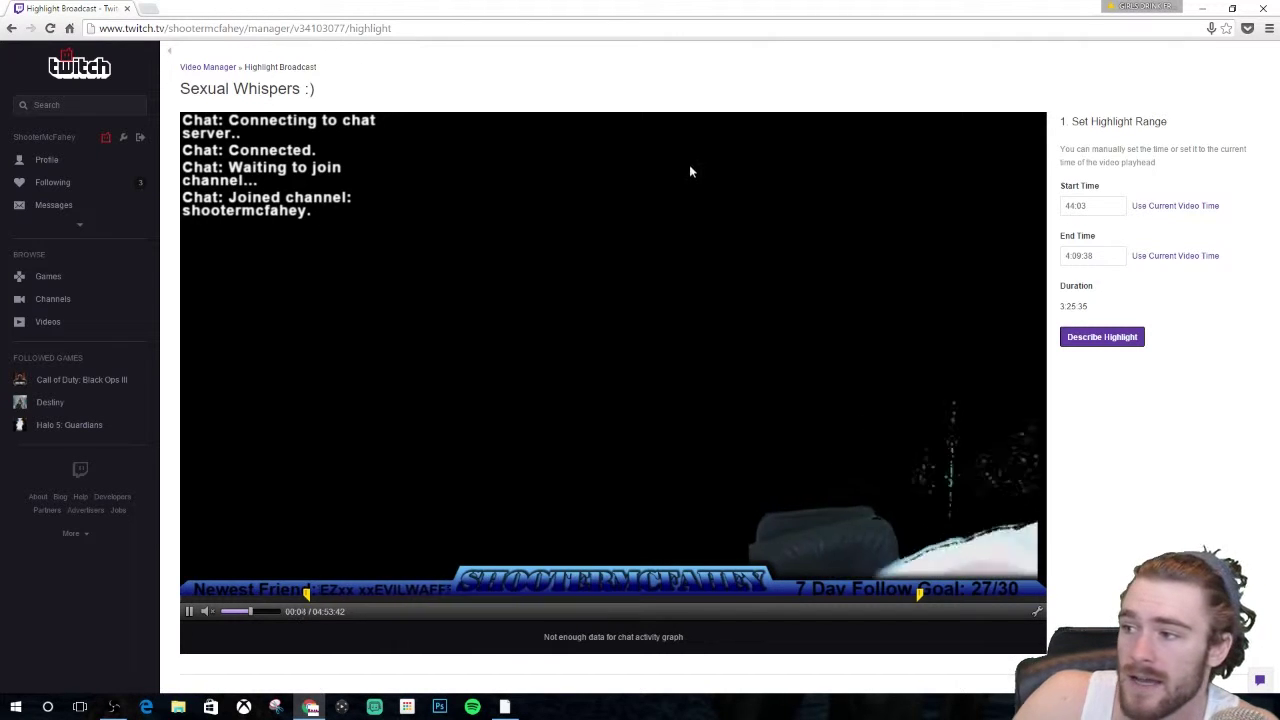
pyautogui.moveTo(1096, 137); pyautogui.dragTo(1182, 123)
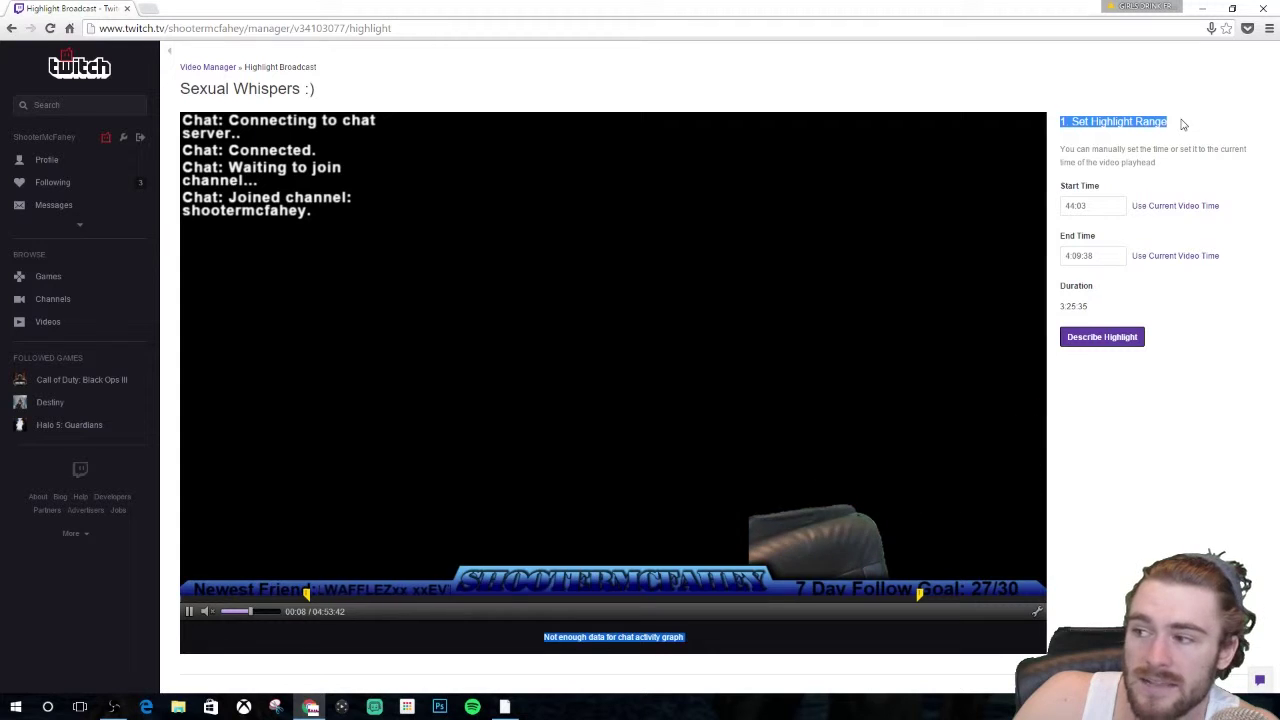
pyautogui.click(1092, 209)
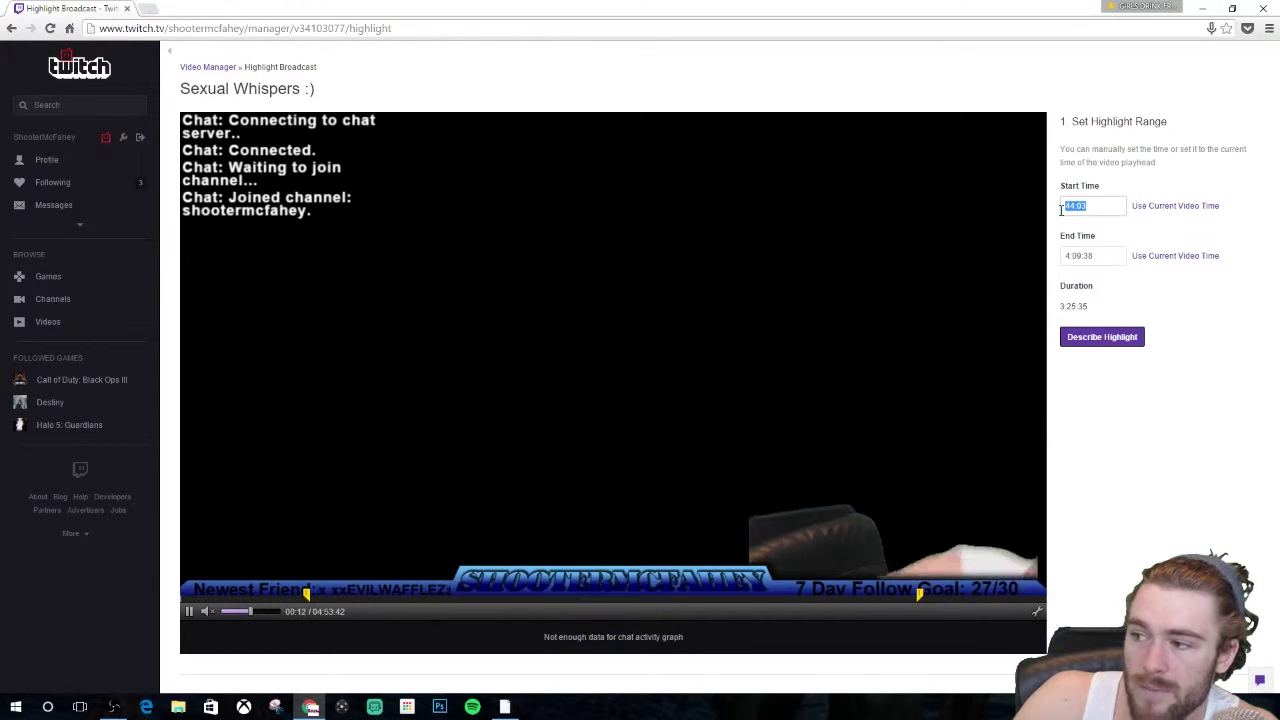
pyautogui.hotkey('ctrl', 'a')
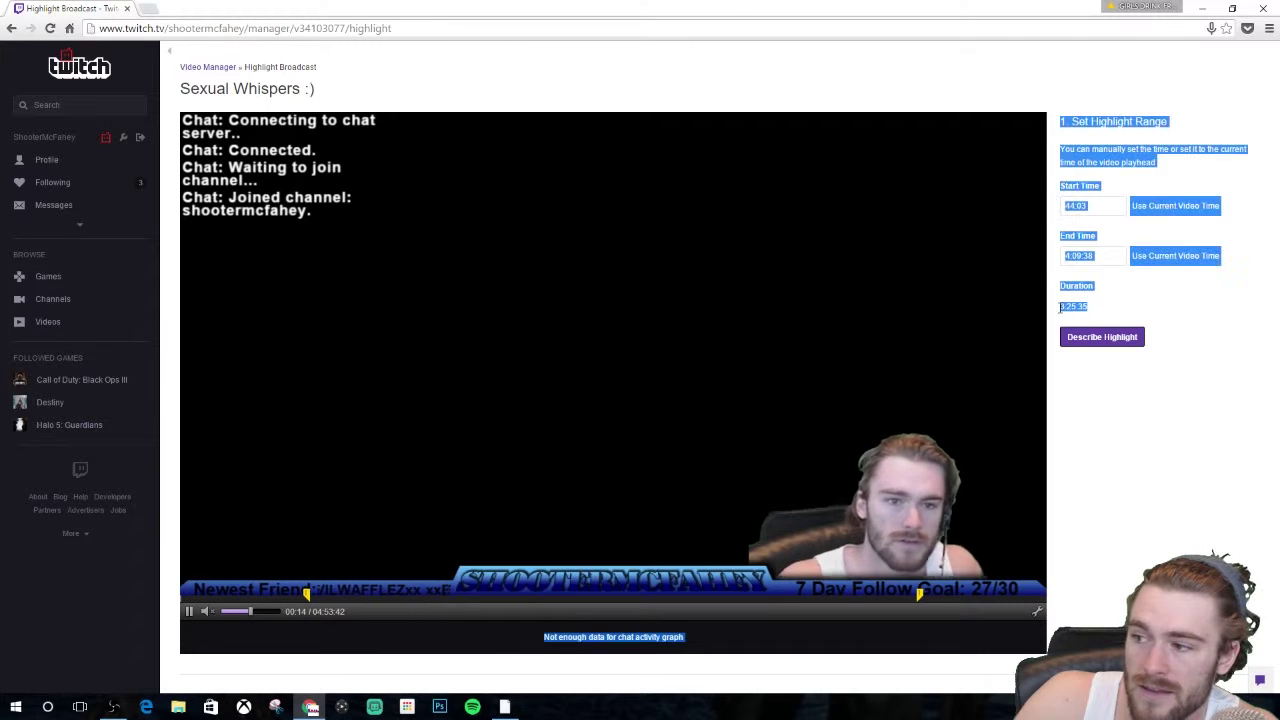
pyautogui.click(1105, 261)
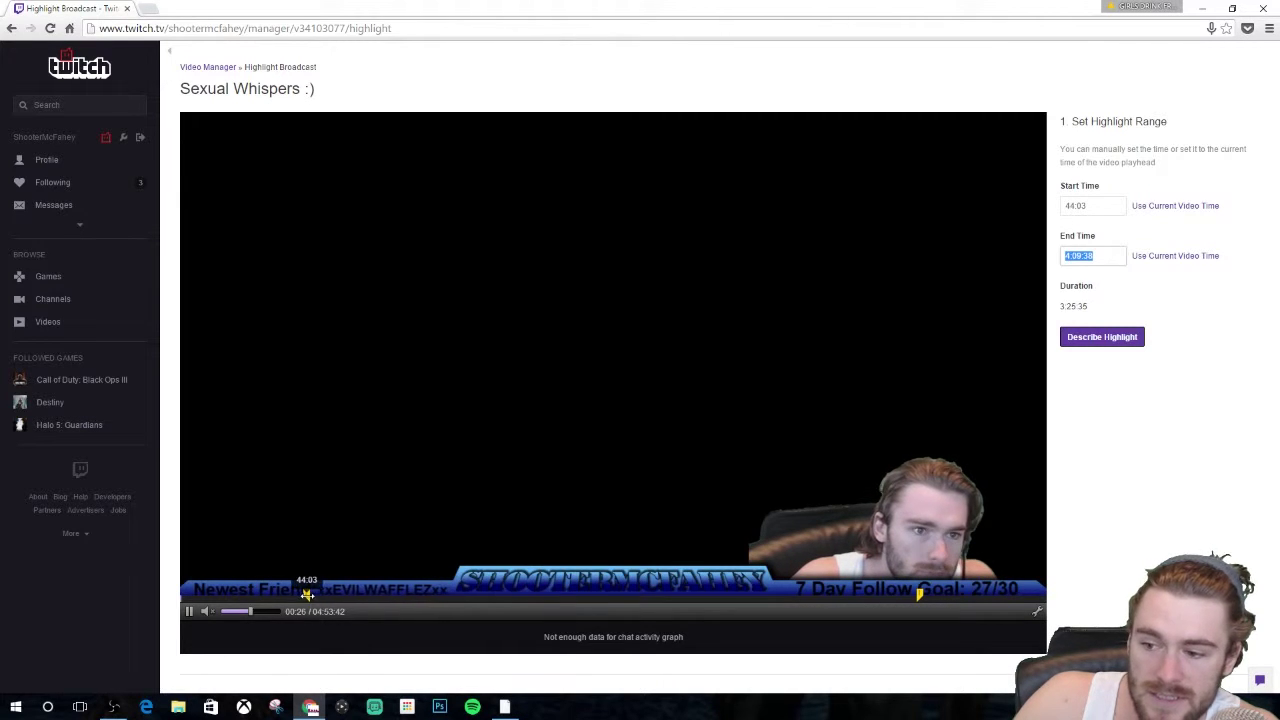
# - Drag the timeline markers and set the start from playback, making the range 46:25–50:22
pyautogui.moveTo(306, 594)
pyautogui.mouseDown()
pyautogui.moveTo(405, 601)
pyautogui.moveTo(219, 611)
pyautogui.mouseUp()
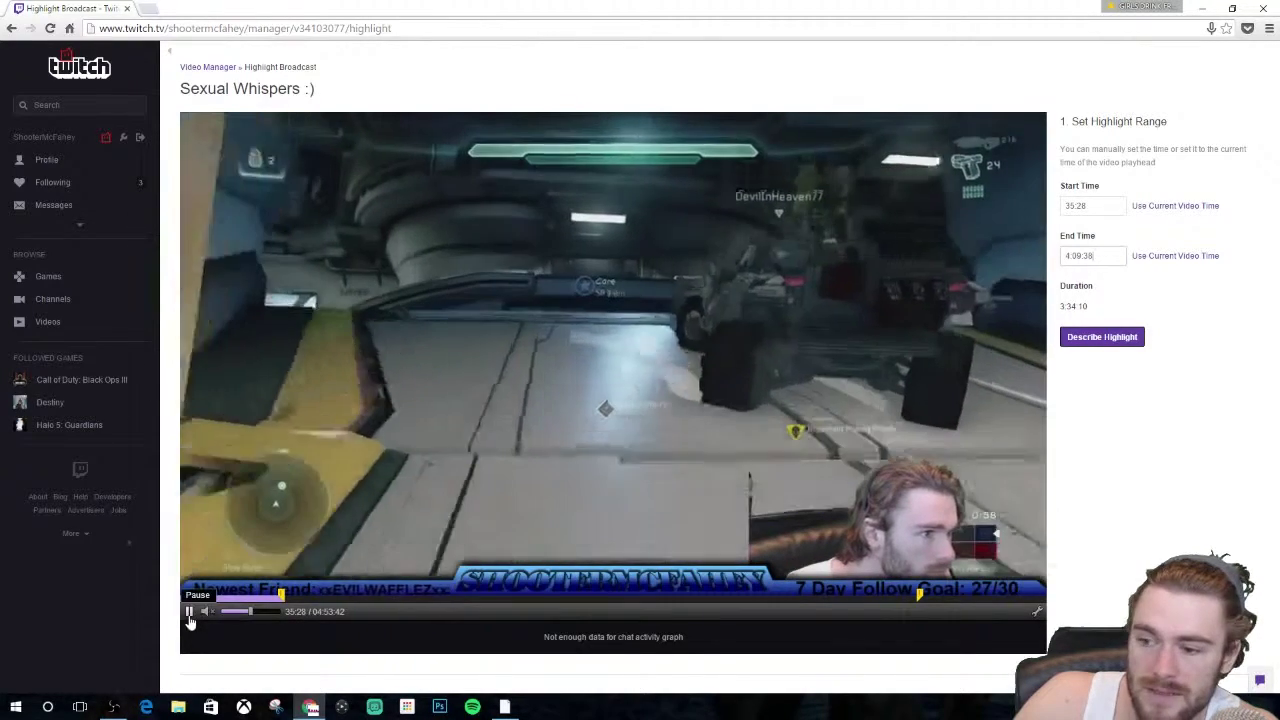
pyautogui.click(190, 611)
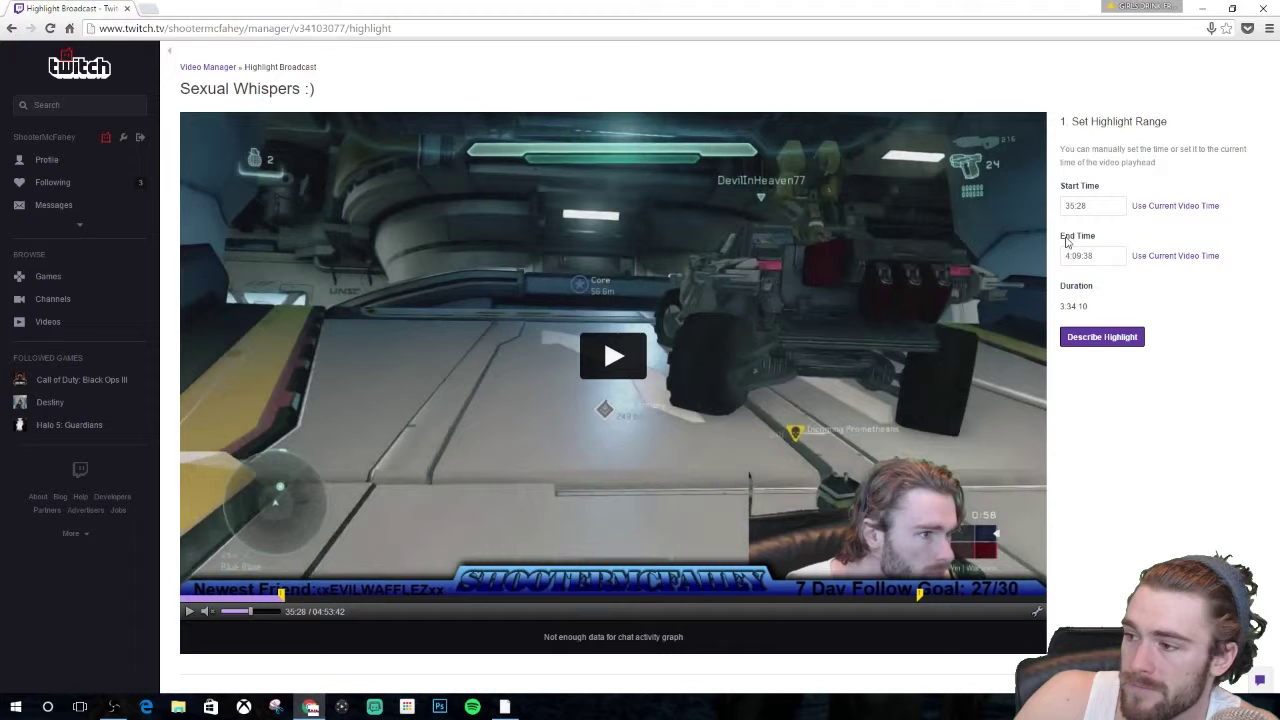
pyautogui.moveTo(281, 594); pyautogui.dragTo(365, 596)
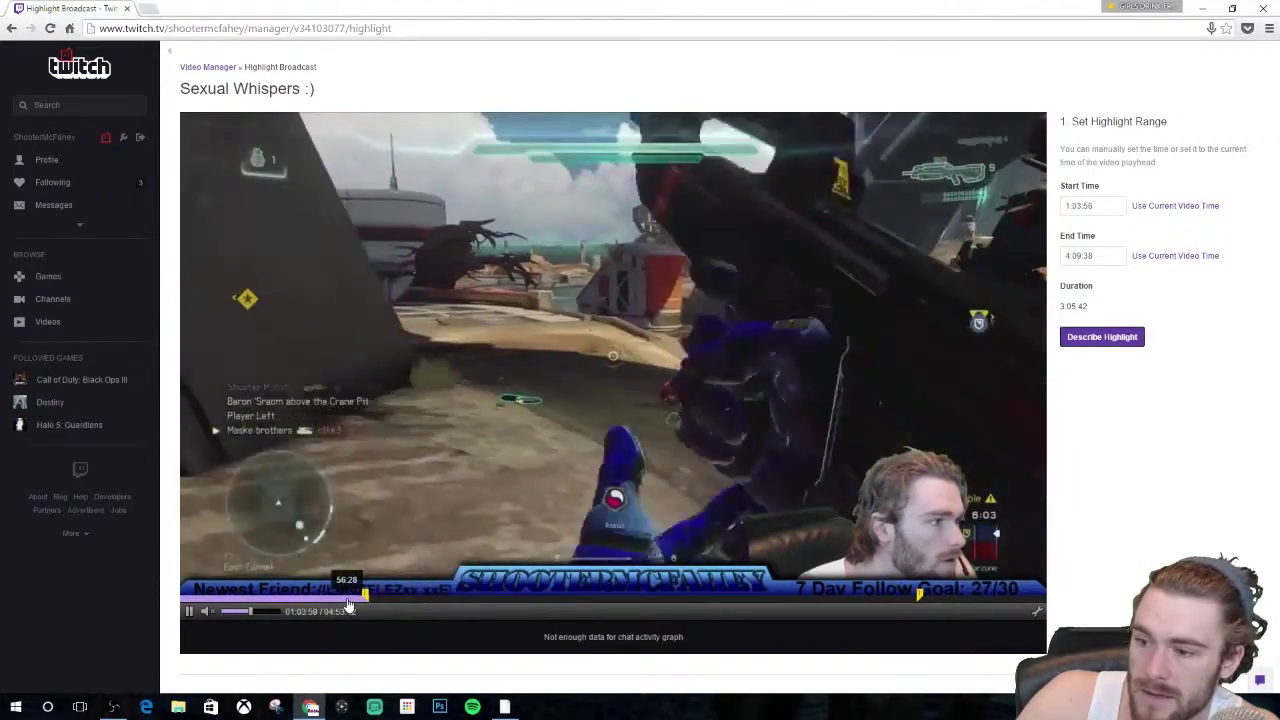
pyautogui.moveTo(367, 596)
pyautogui.mouseDown()
pyautogui.moveTo(452, 594)
pyautogui.moveTo(313, 594)
pyautogui.mouseUp()
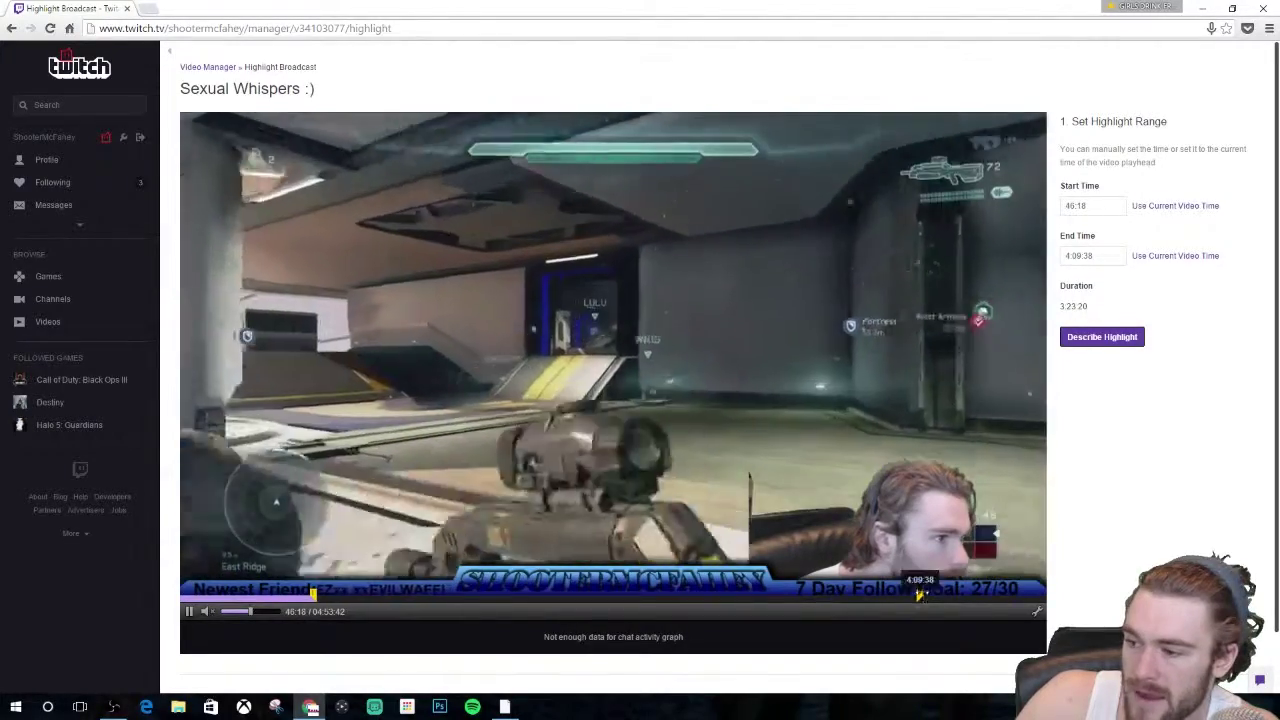
pyautogui.moveTo(918, 594); pyautogui.dragTo(337, 612)
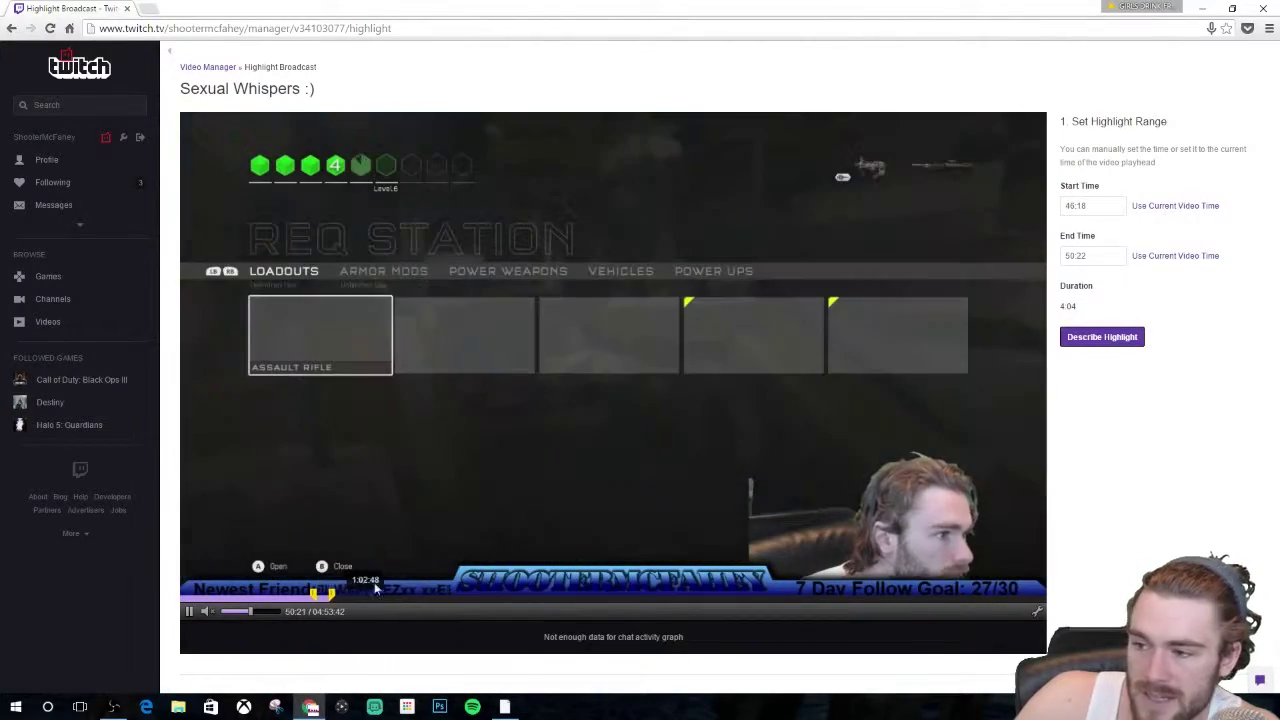
pyautogui.click(313, 594)
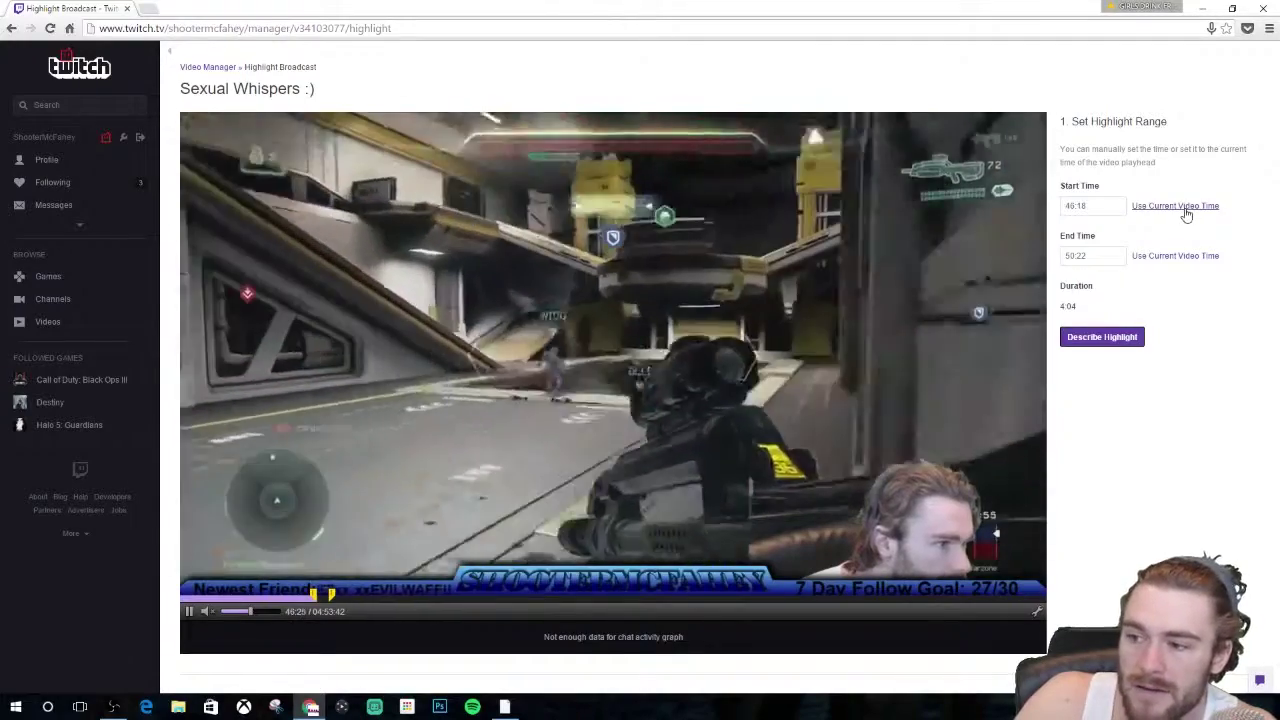
pyautogui.click(1185, 207)
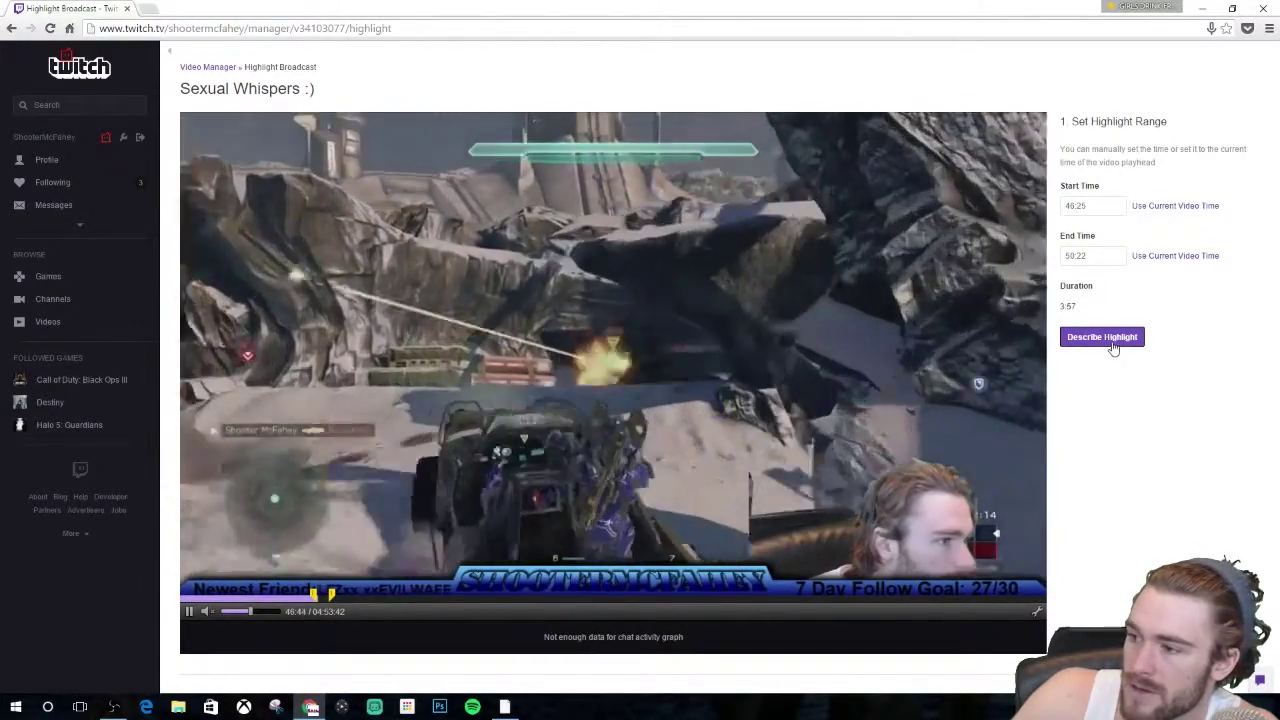
# - Title the highlight 'Gaus Warthog fail' and describe it 'title says it all'
pyautogui.click(1113, 340)
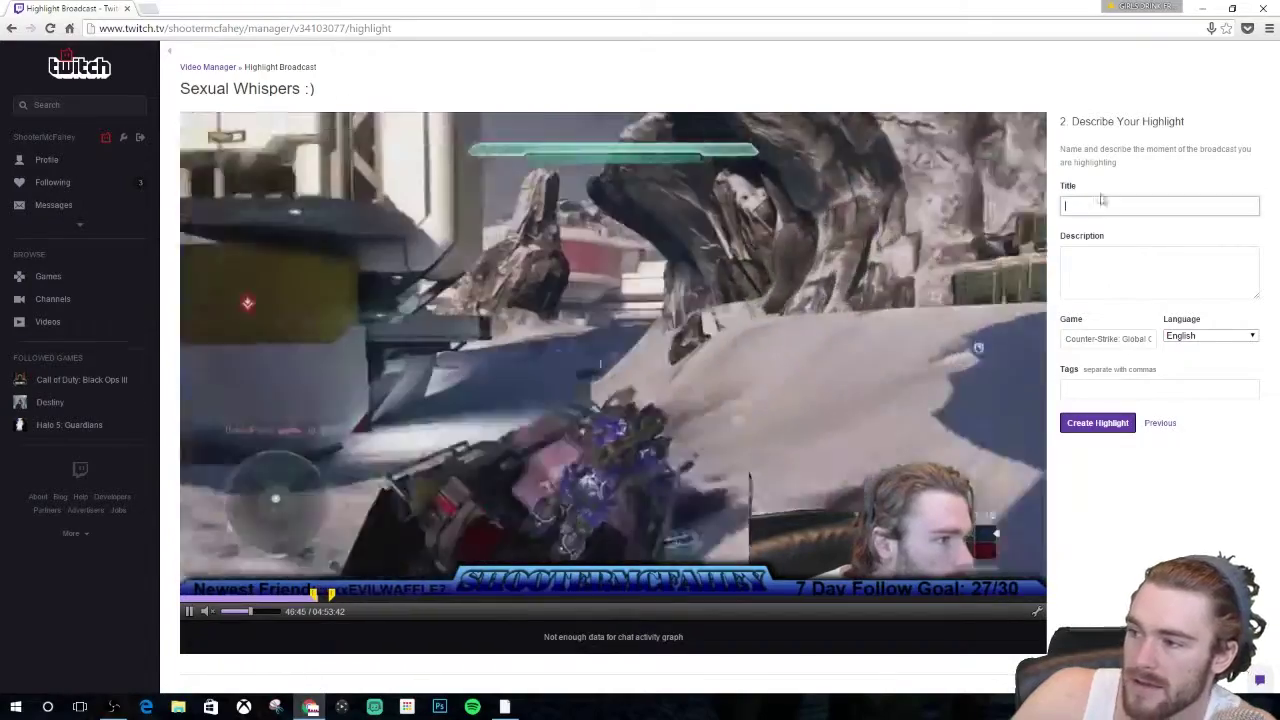
pyautogui.click(1066, 203)
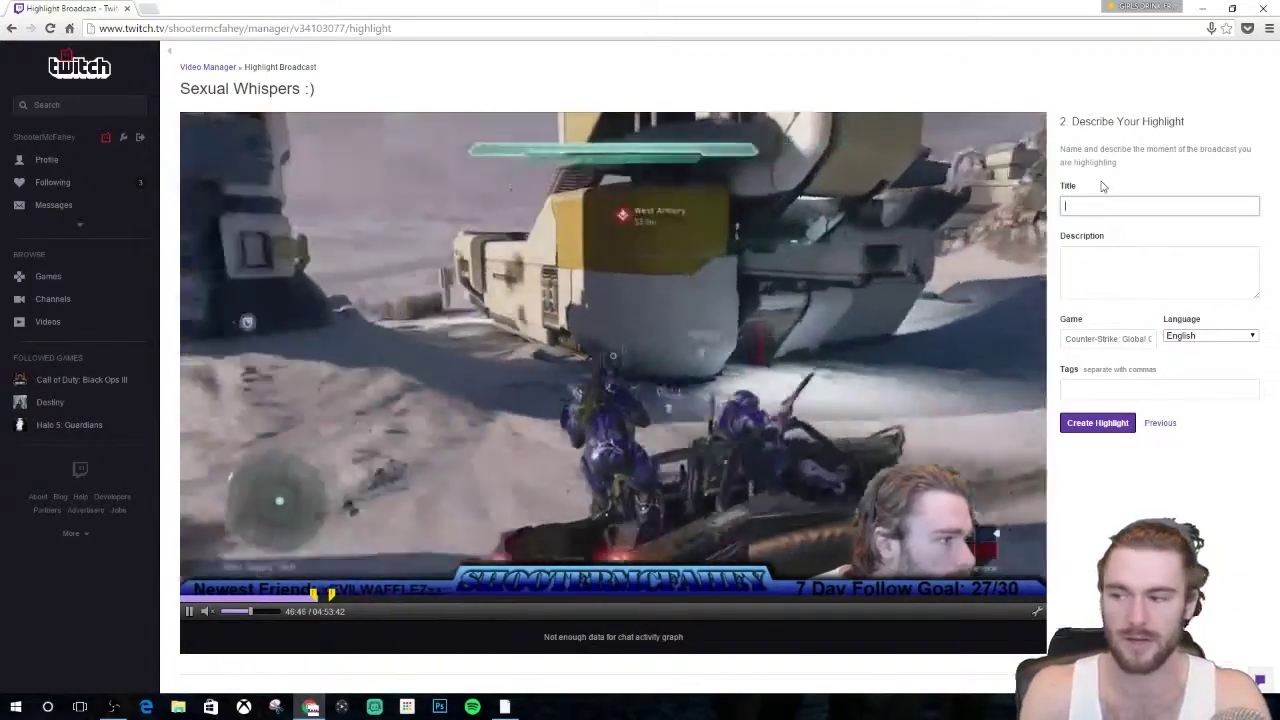
pyautogui.write('Gaus')
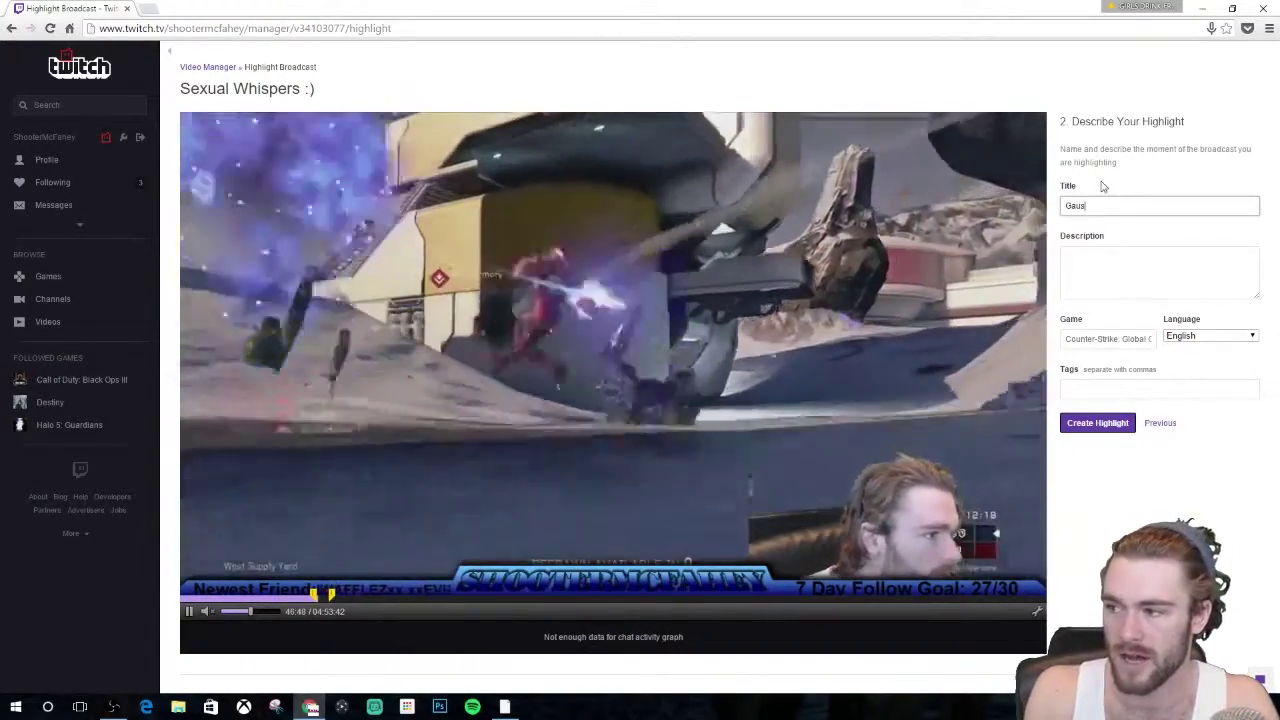
pyautogui.write(' Wart')
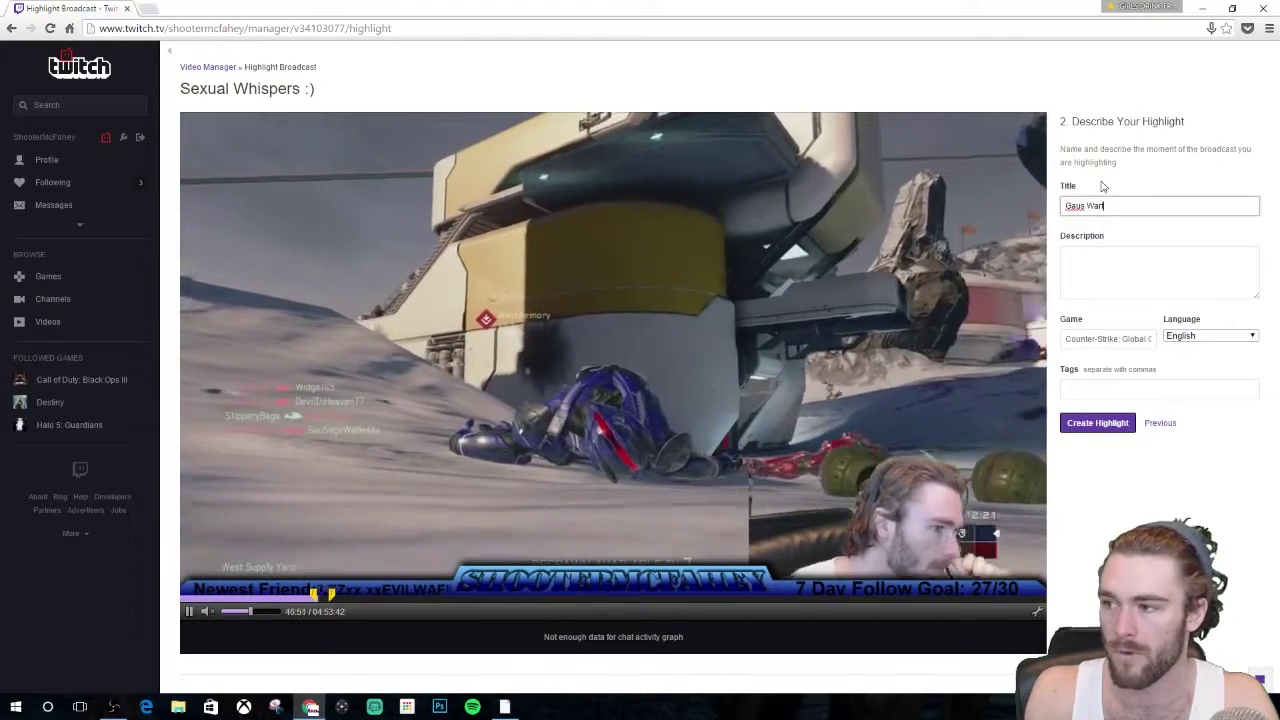
pyautogui.write('hog')
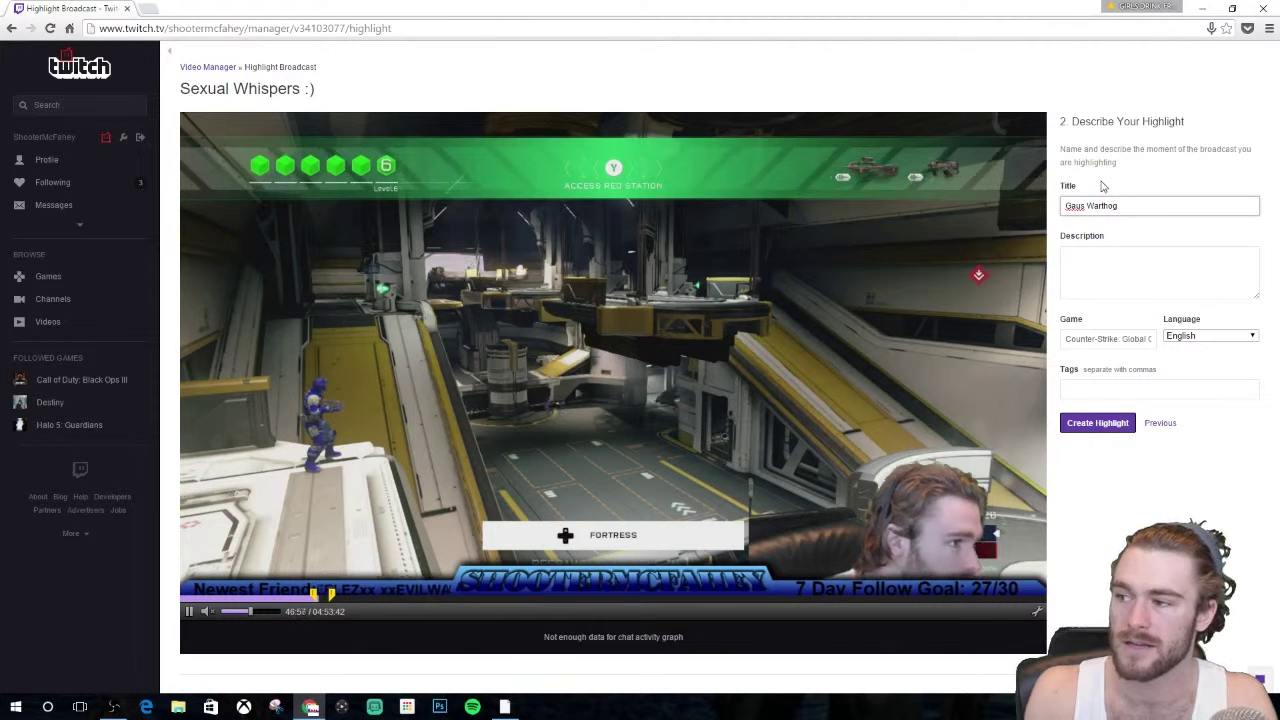
pyautogui.write('fail')
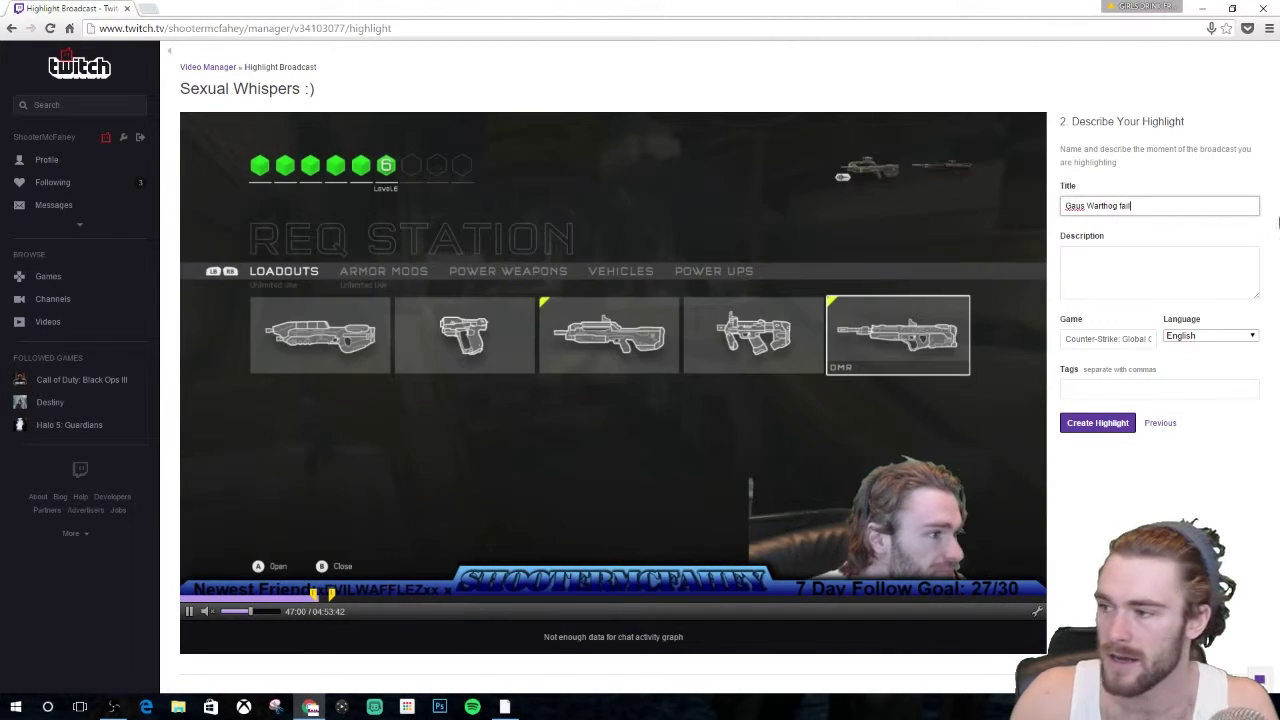
pyautogui.click(1141, 291)
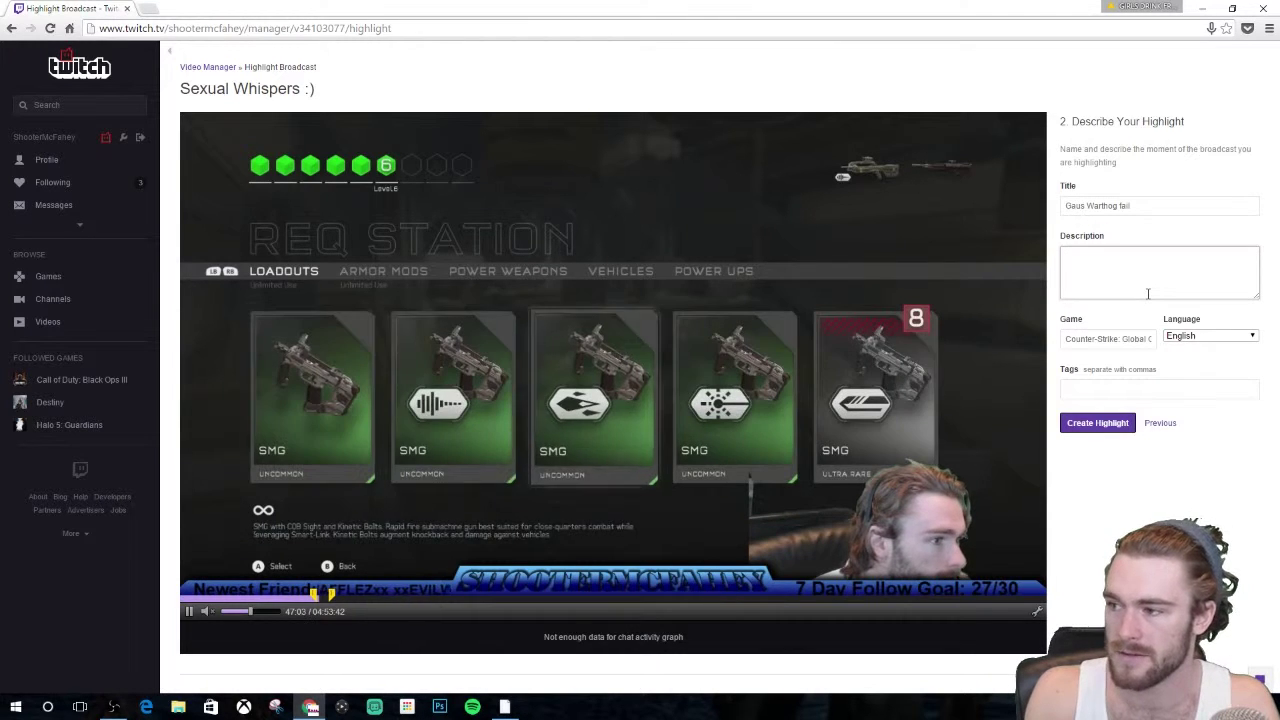
pyautogui.write('th')
pyautogui.write('says')
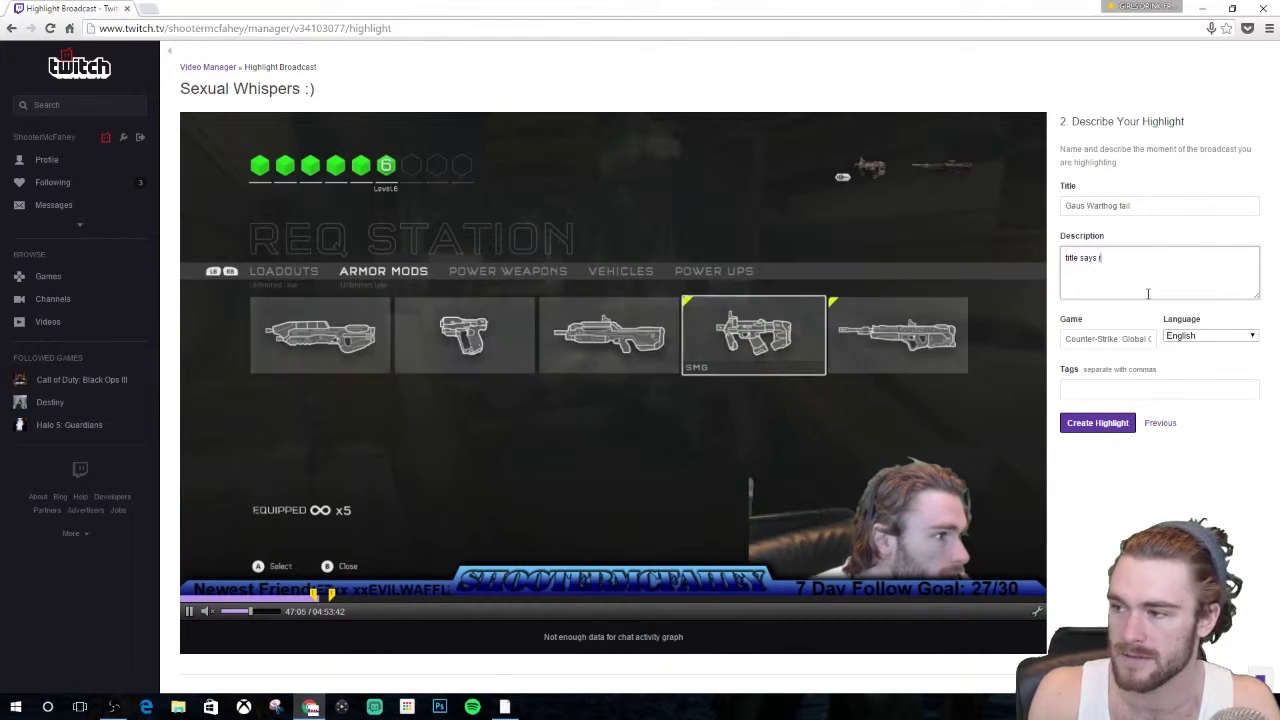
pyautogui.write(' it all')
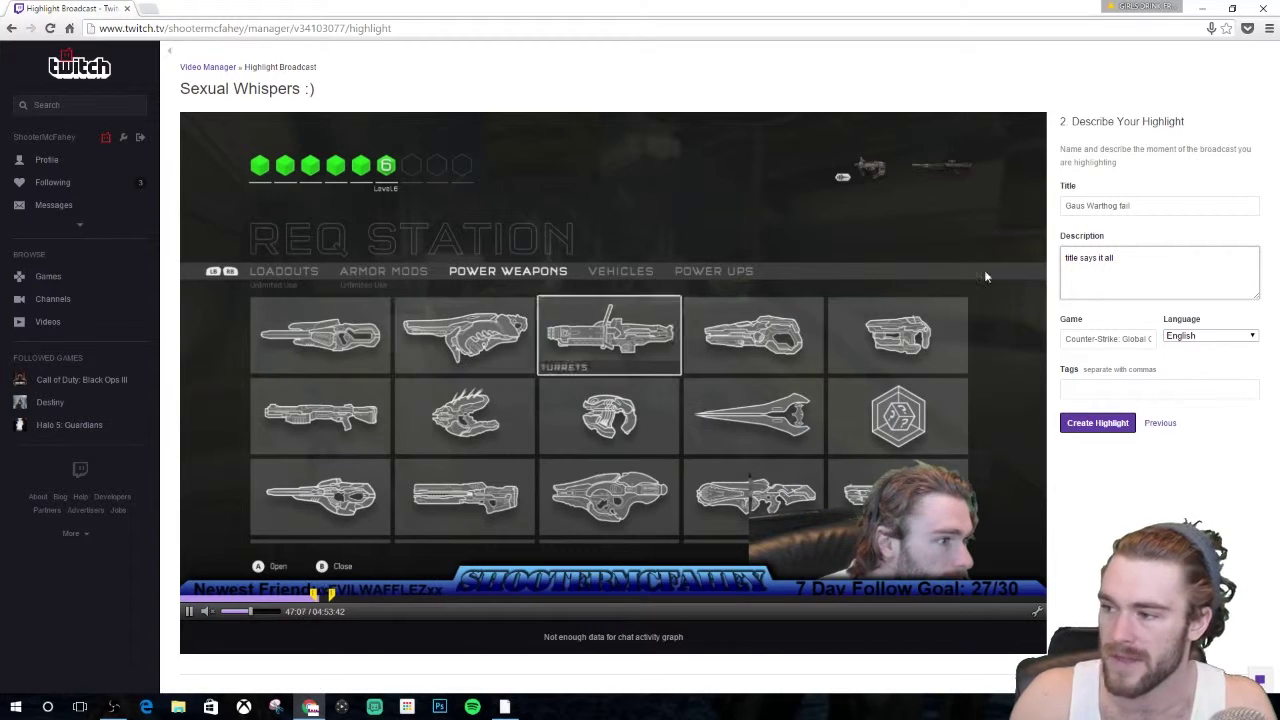
# - Set the game to Halo 5: Guardians, tag it halo 5, fail, and create the highlight
pyautogui.click(1085, 340)
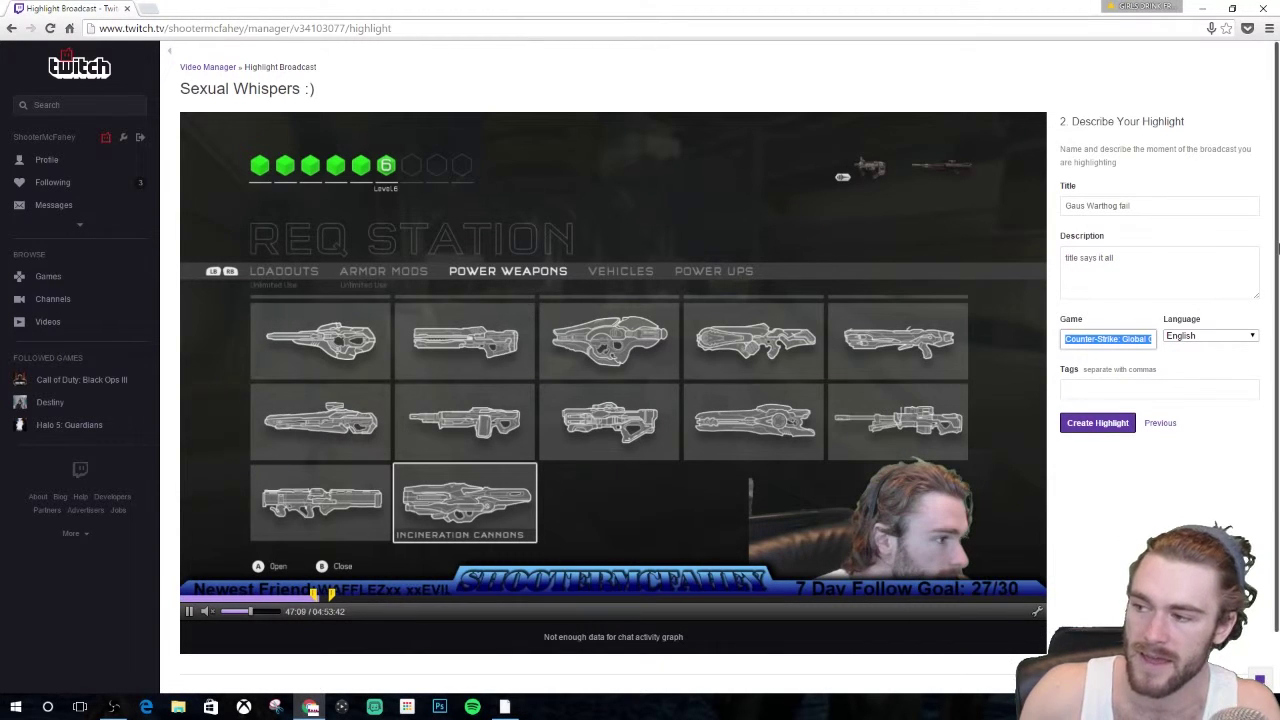
pyautogui.write('halo')
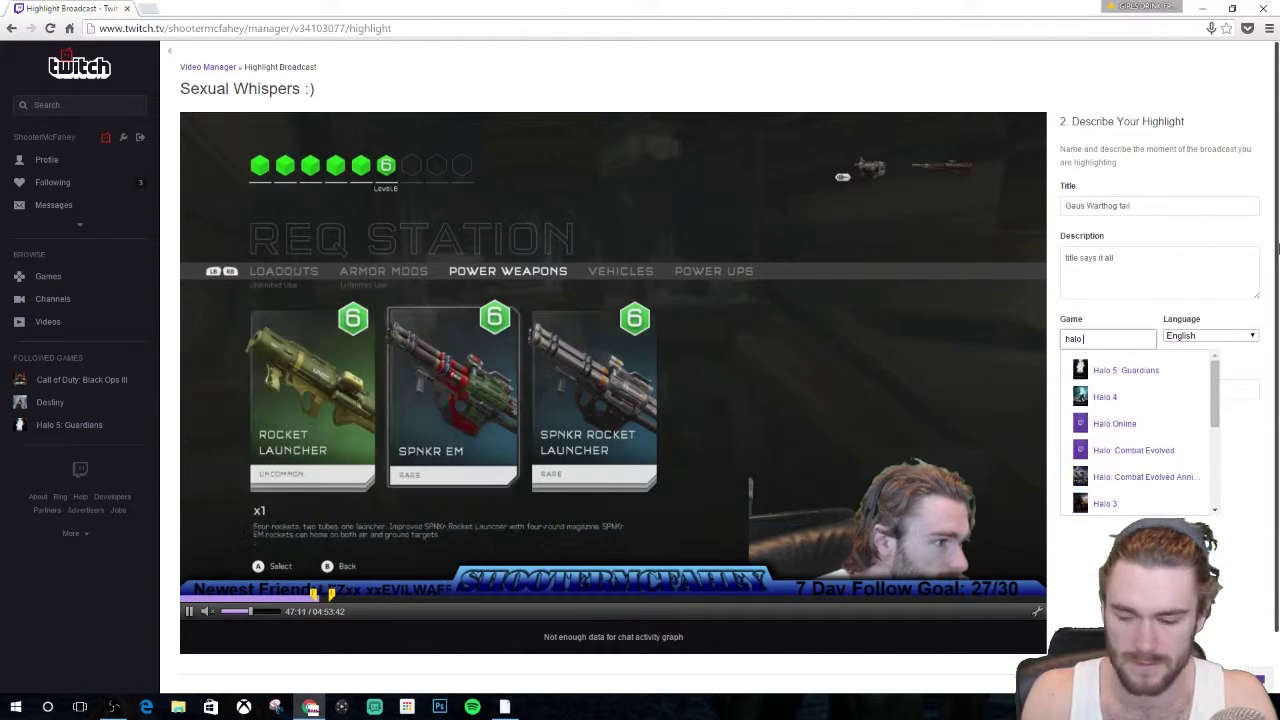
pyautogui.write(' 5: Guardians')
pyautogui.click(1150, 372)
pyautogui.write('halo 5')
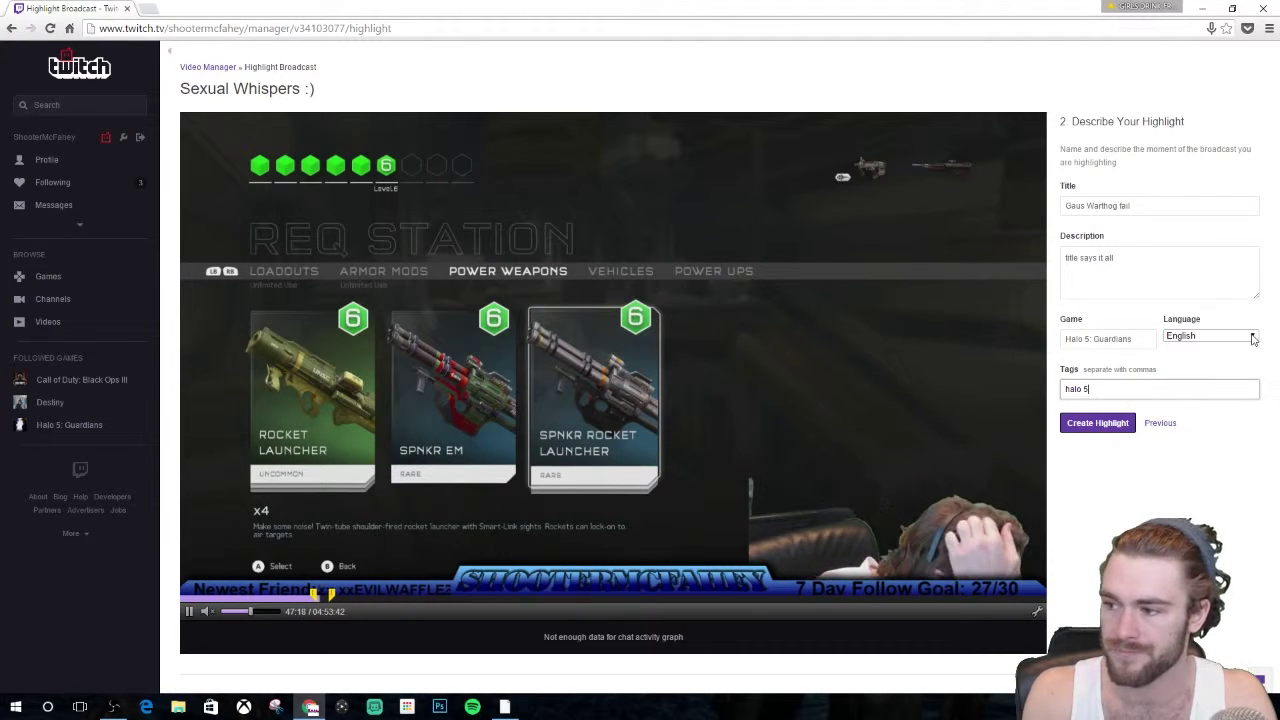
pyautogui.write(', fail')
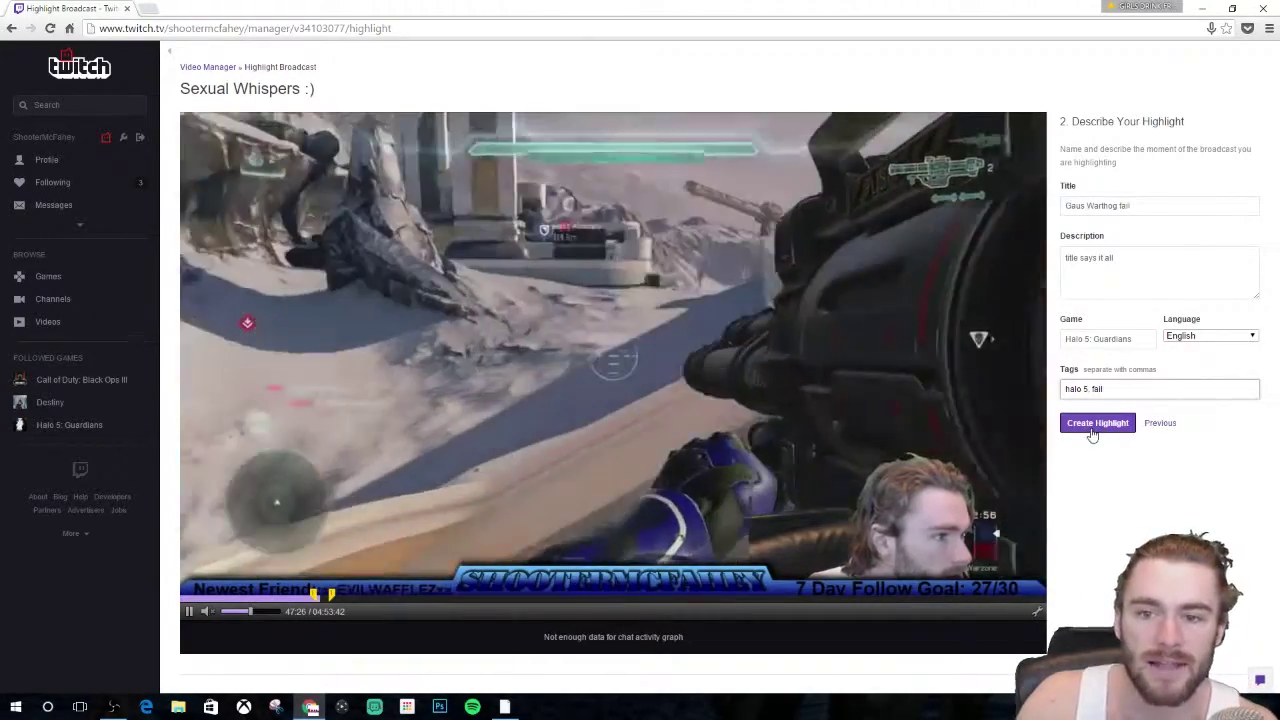
pyautogui.click(1094, 423)
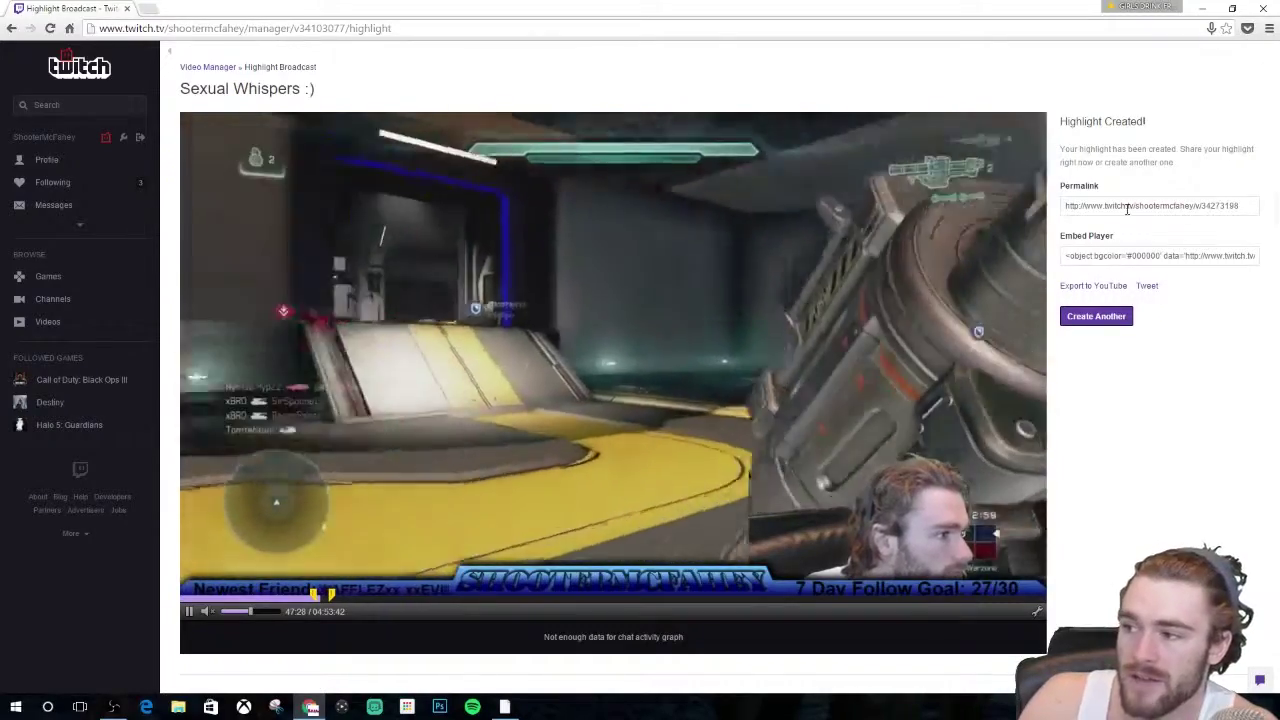
# - Select the new highlight's permalink and embed player code
pyautogui.click(1080, 205)
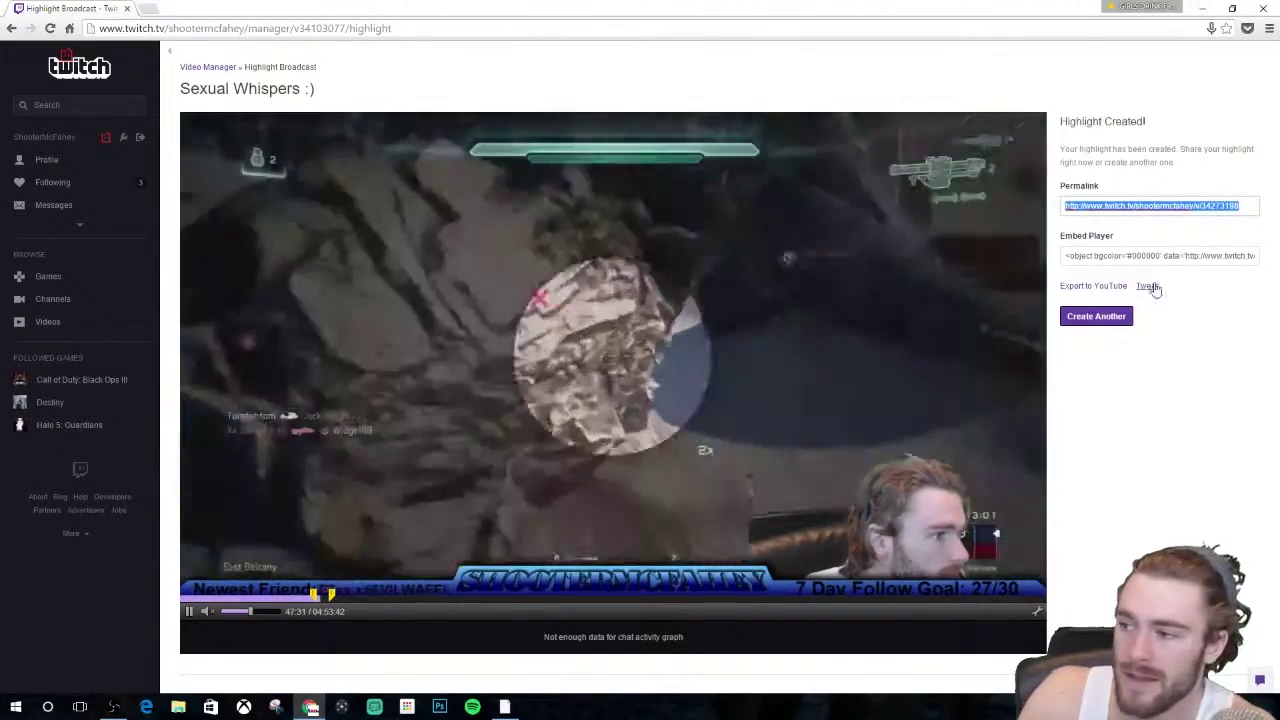
pyautogui.click(1150, 256)
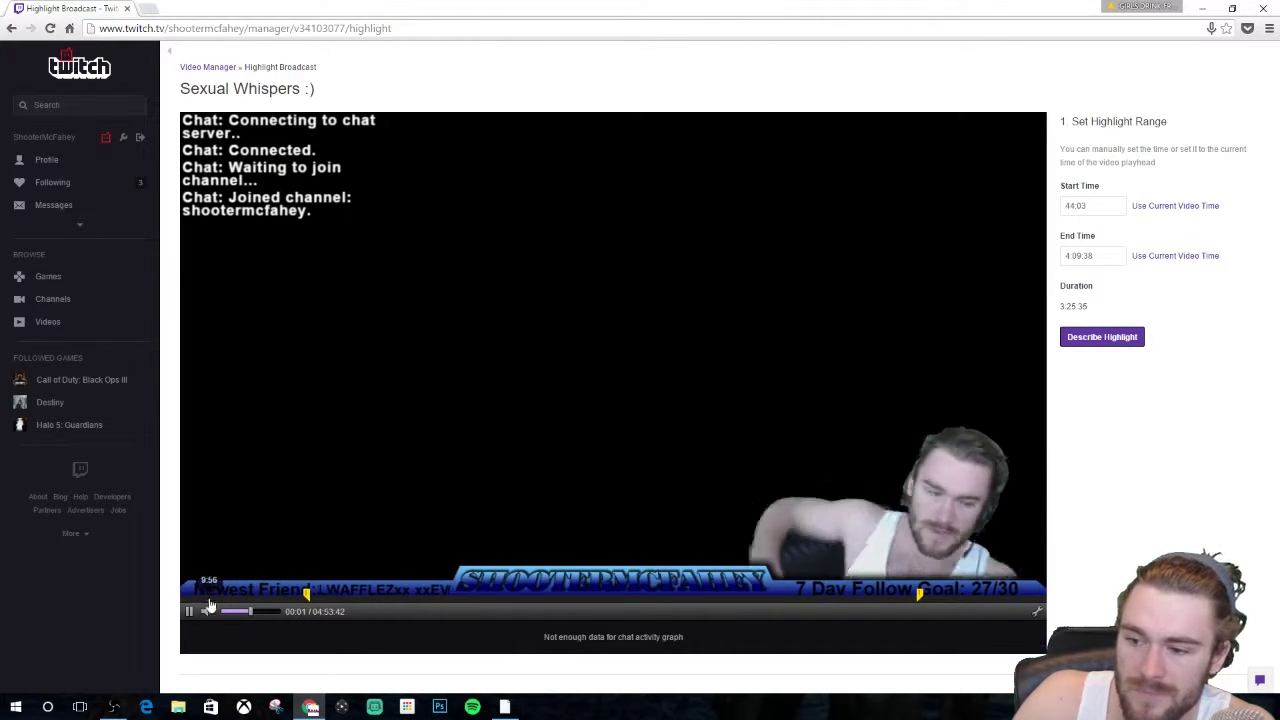
# - Pause playback and view Video Manager's Highlights, with 'Gaus Warthog fail' listed first
pyautogui.click(189, 613)
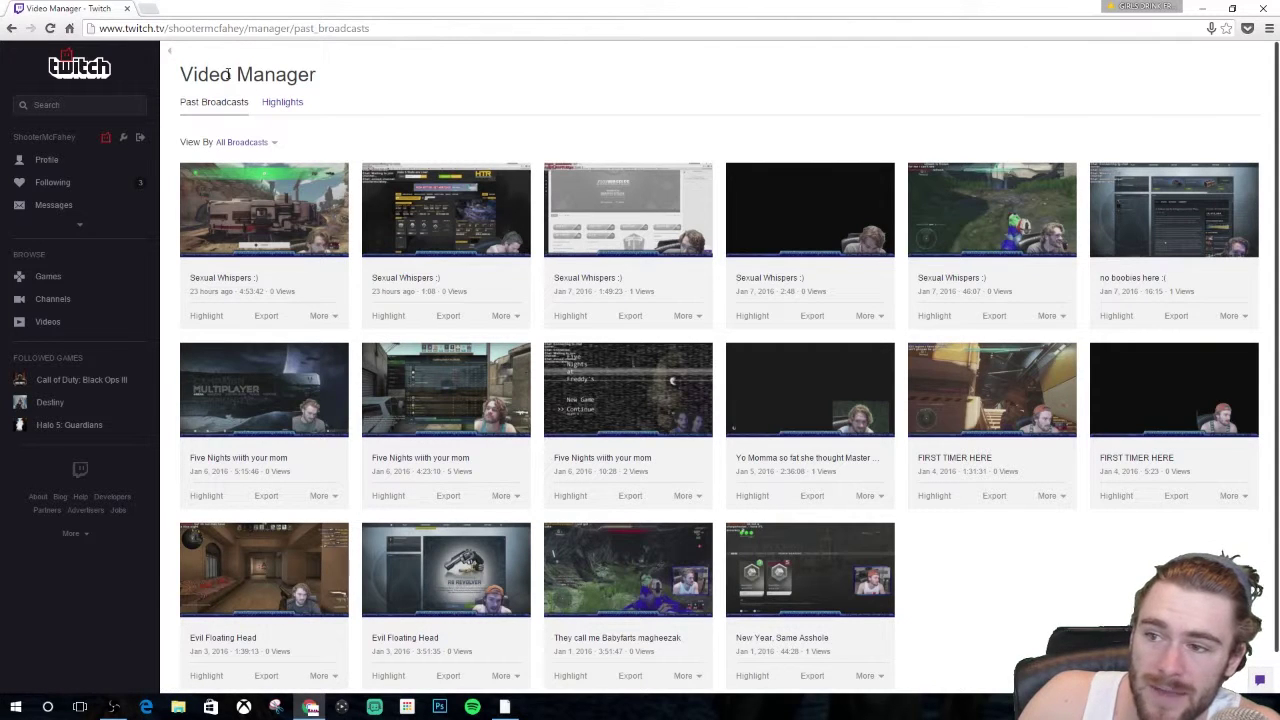
pyautogui.moveTo(185, 75); pyautogui.dragTo(335, 77)
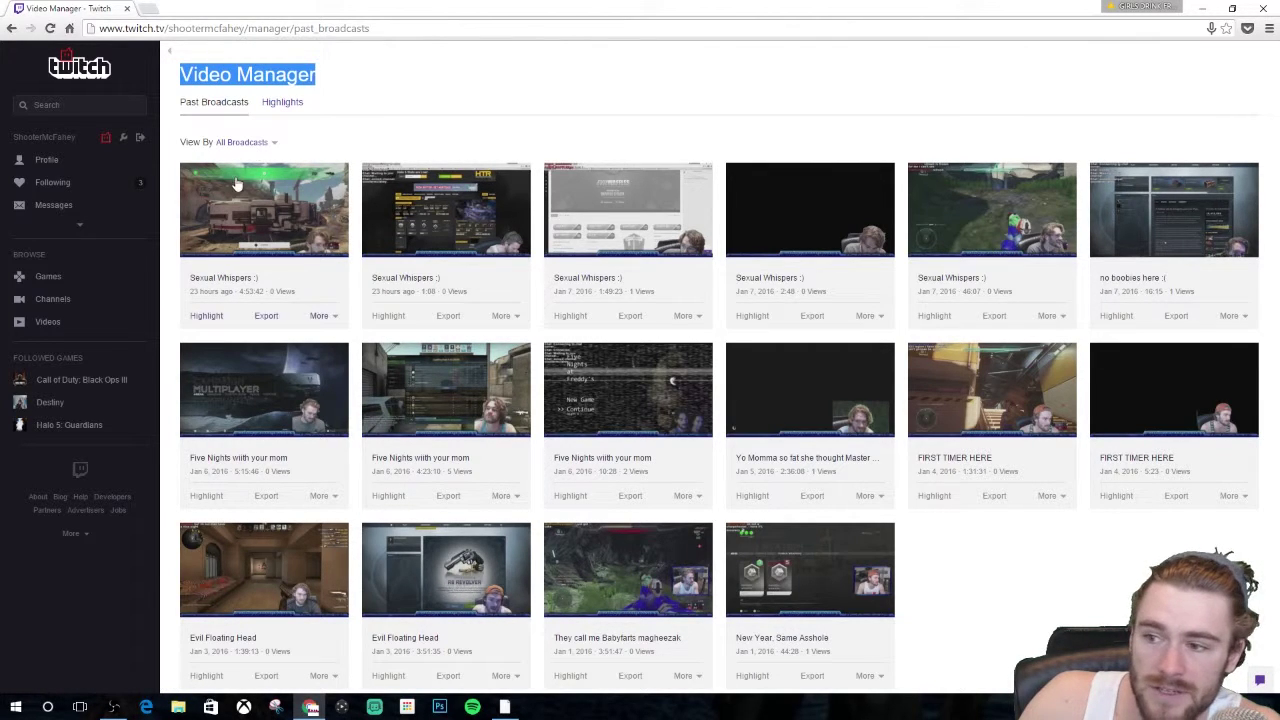
pyautogui.click(280, 106)
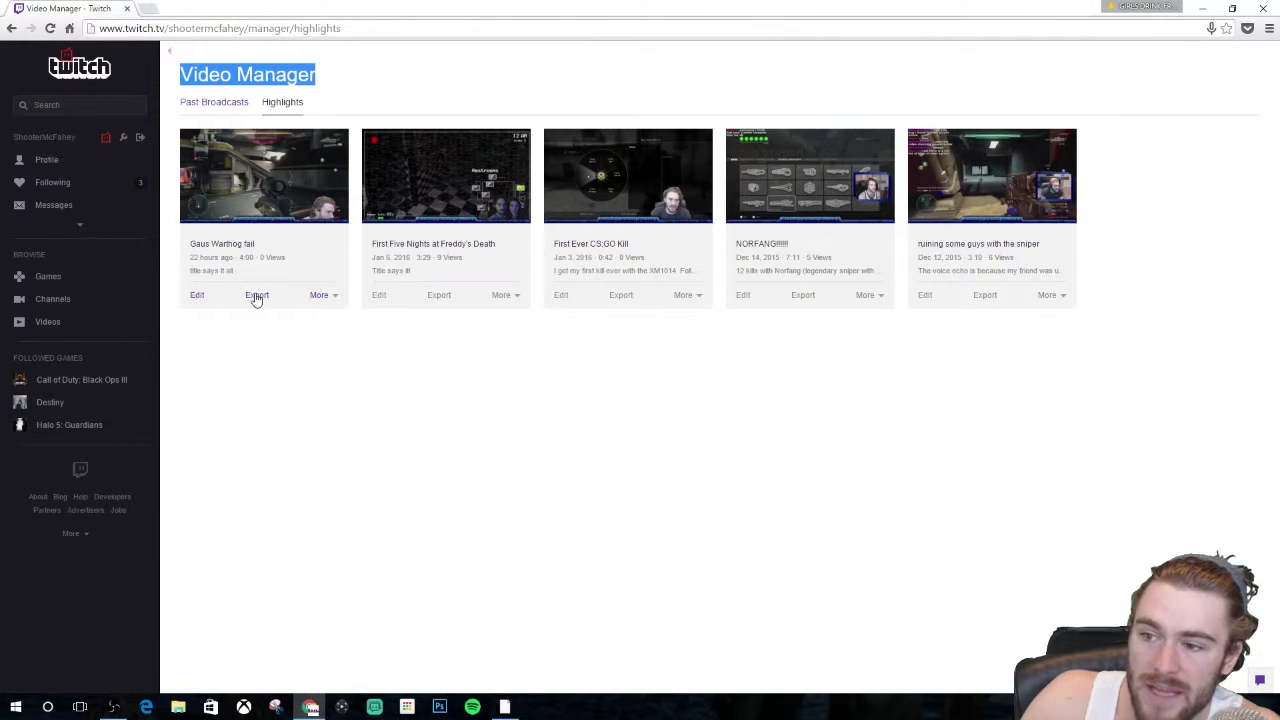
pyautogui.click(256, 296)
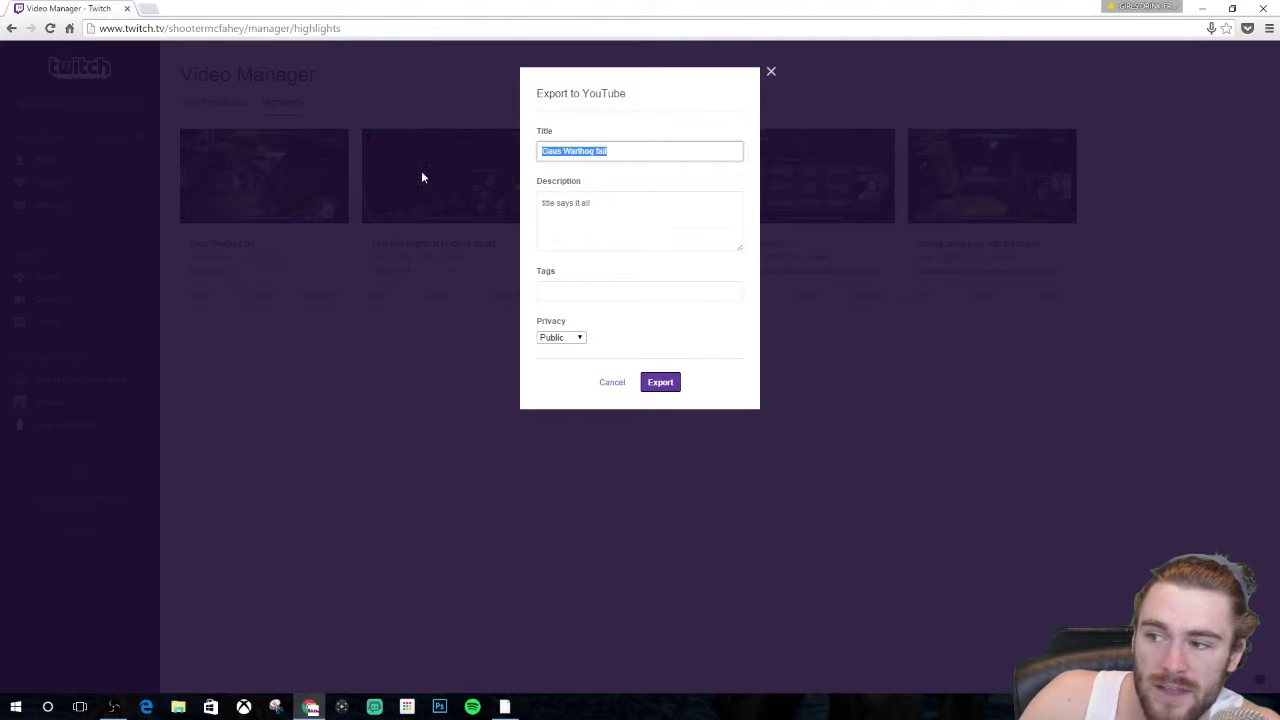
pyautogui.moveTo(642, 214); pyautogui.dragTo(519, 222)
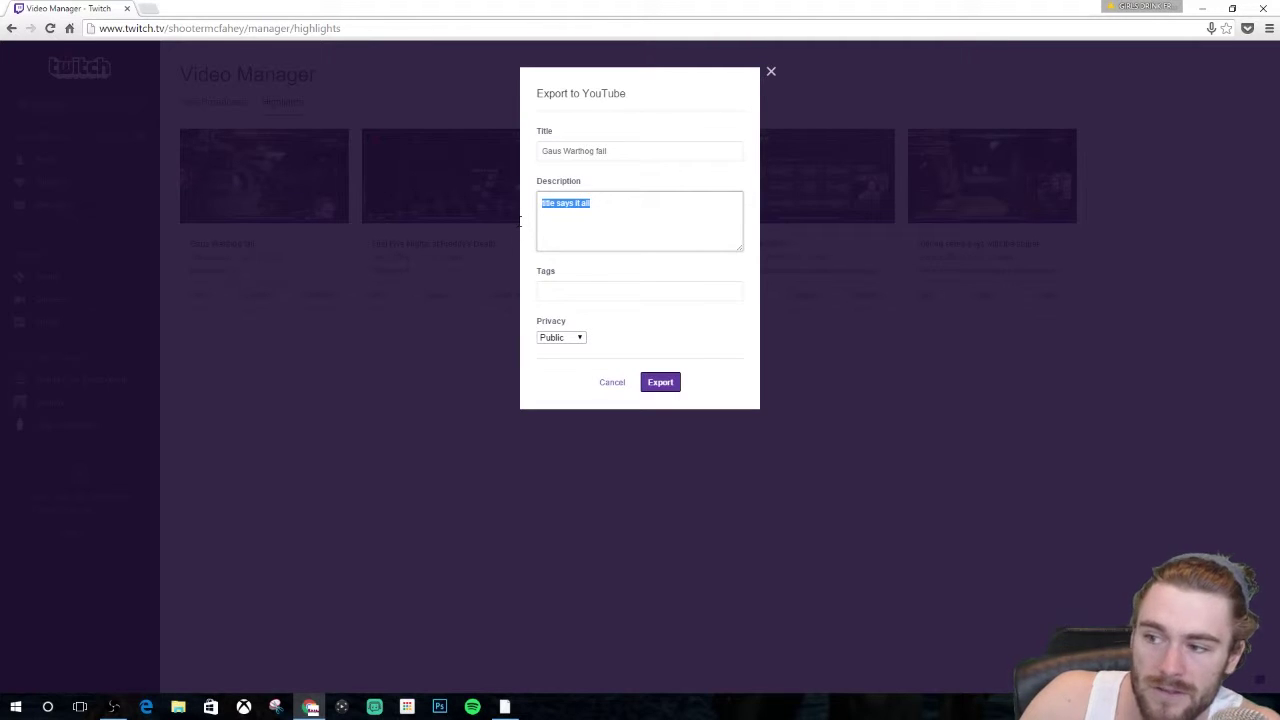
pyautogui.click(611, 386)
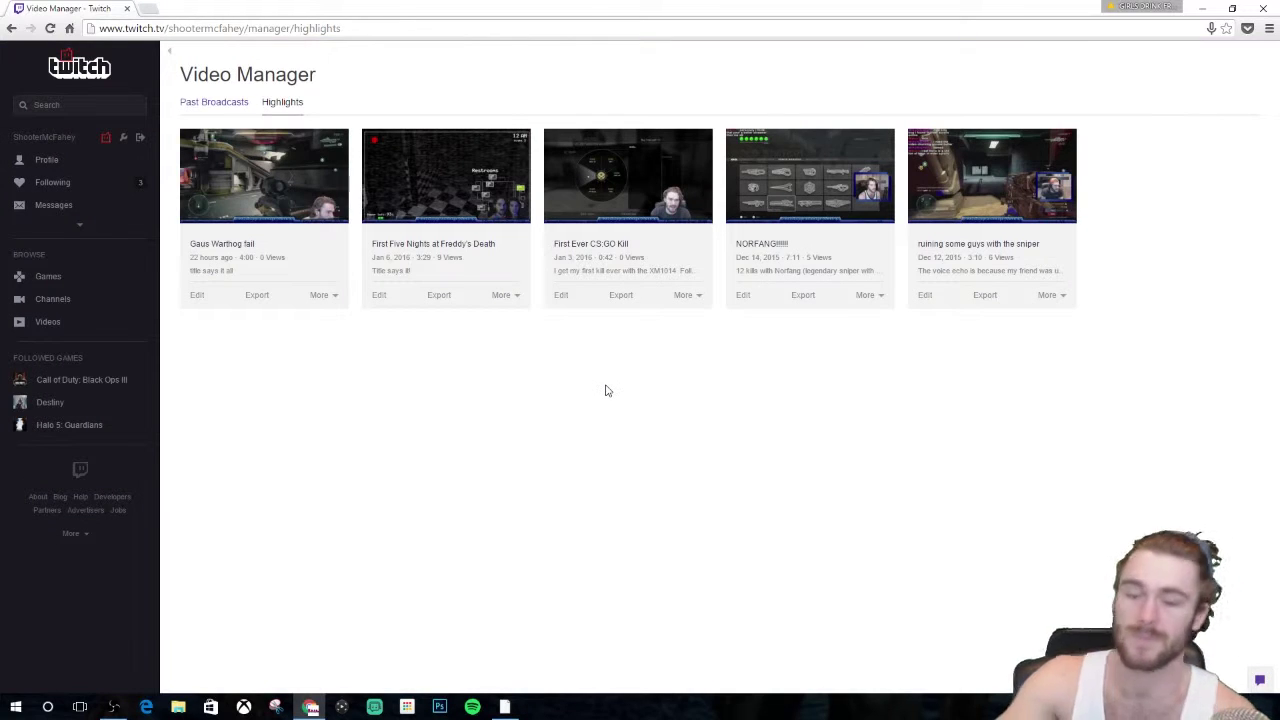